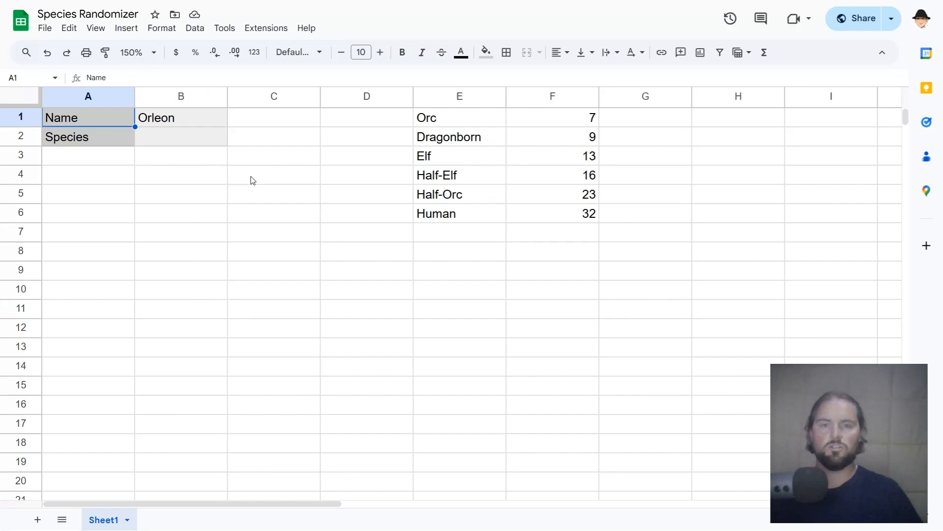
drag(111, 122, 152, 140)
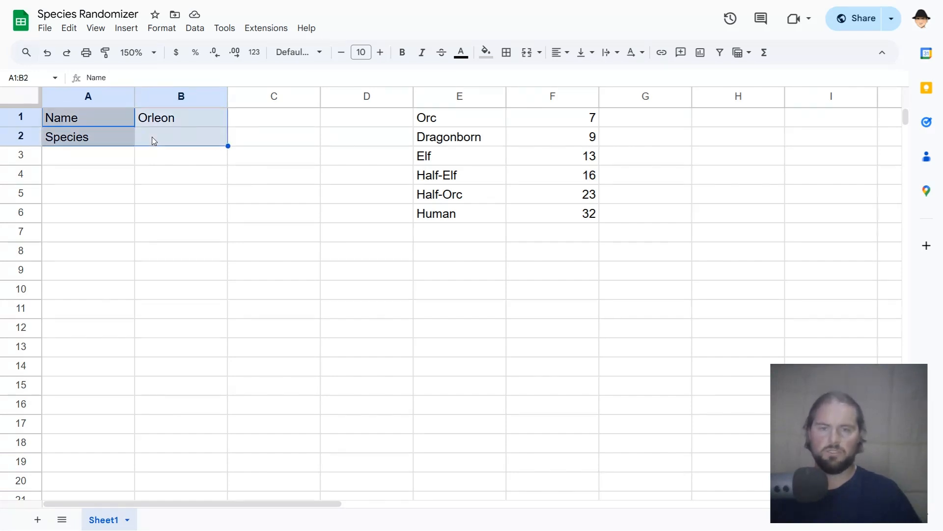
click(153, 139)
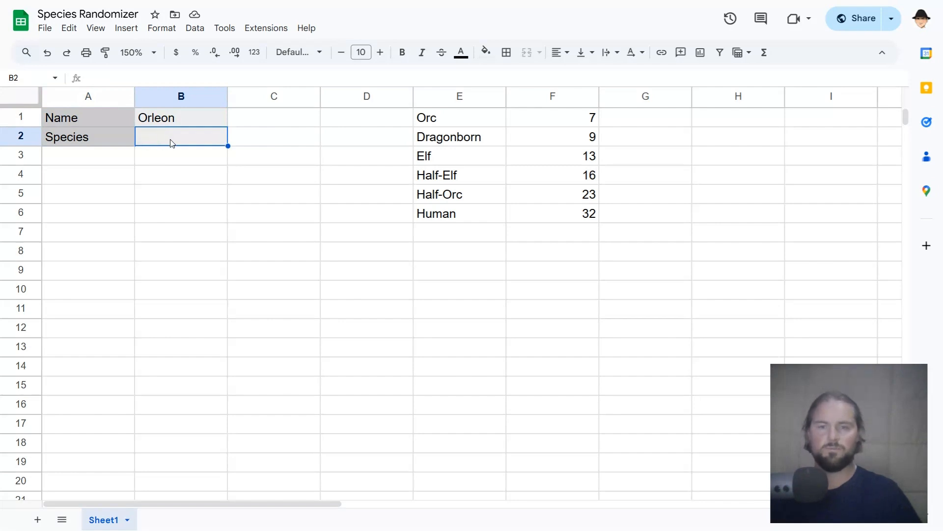
drag(449, 121, 454, 213)
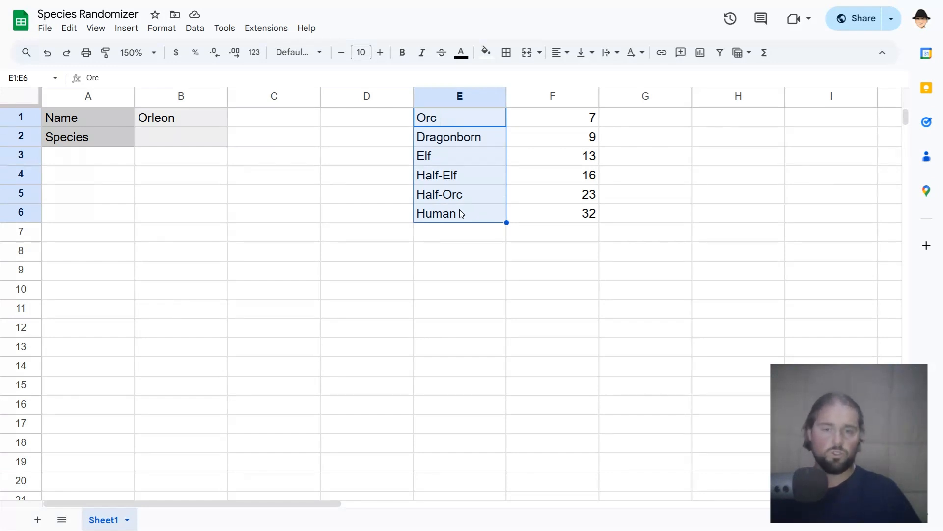
- Enter =INDEX(E1:E6,RANDBETWEEN(1,6)) in B2 to pick a random species from the list
click(214, 143)
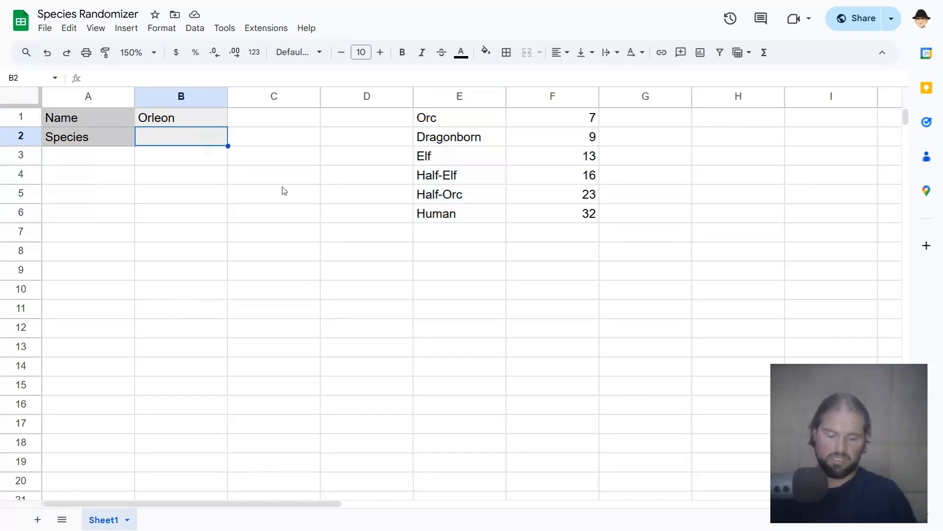
text(=IND)
key(Tab)
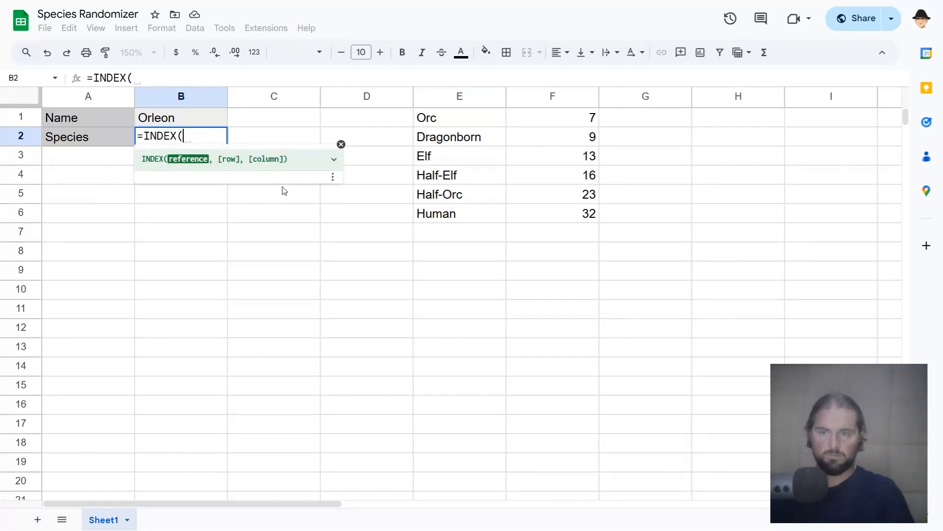
key(Right)
key(Right)
key(Right)
key(Up)
key(ctrl+shift+Down)
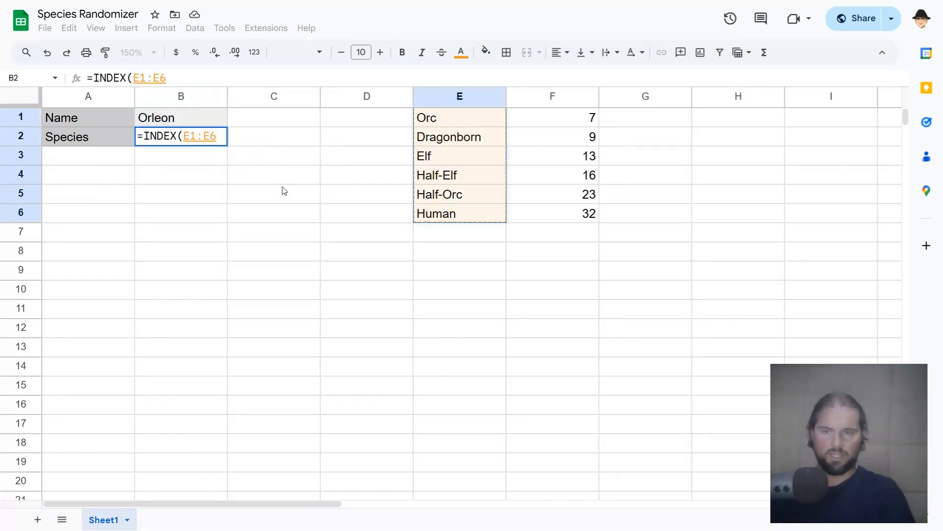
text(, )
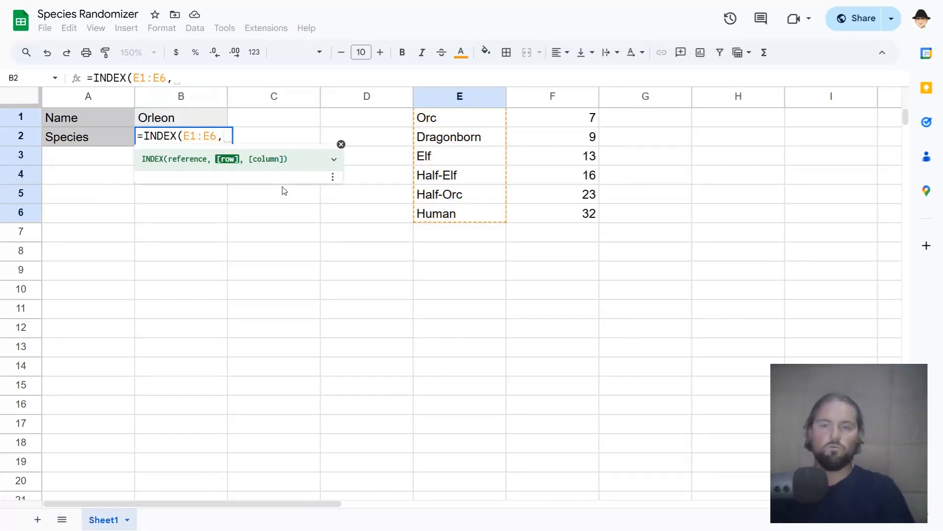
text(RANDBETWEEN()
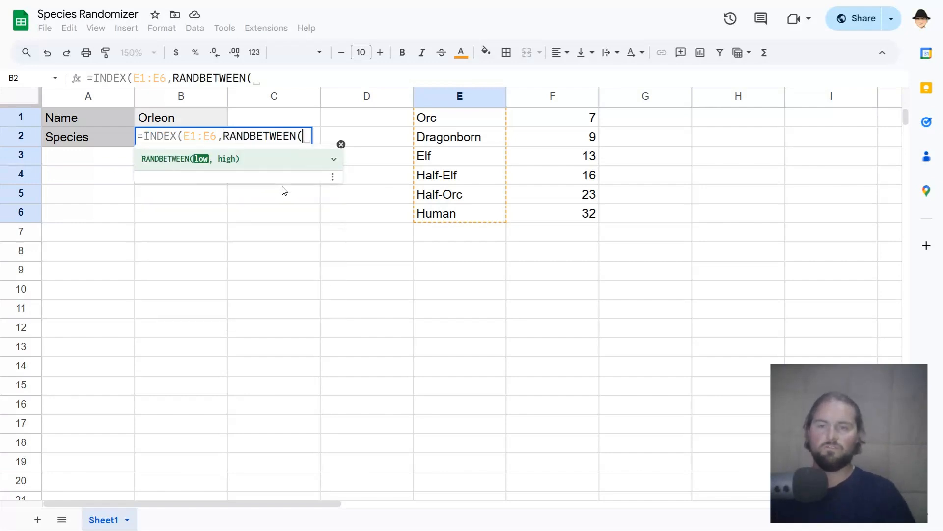
text(1)
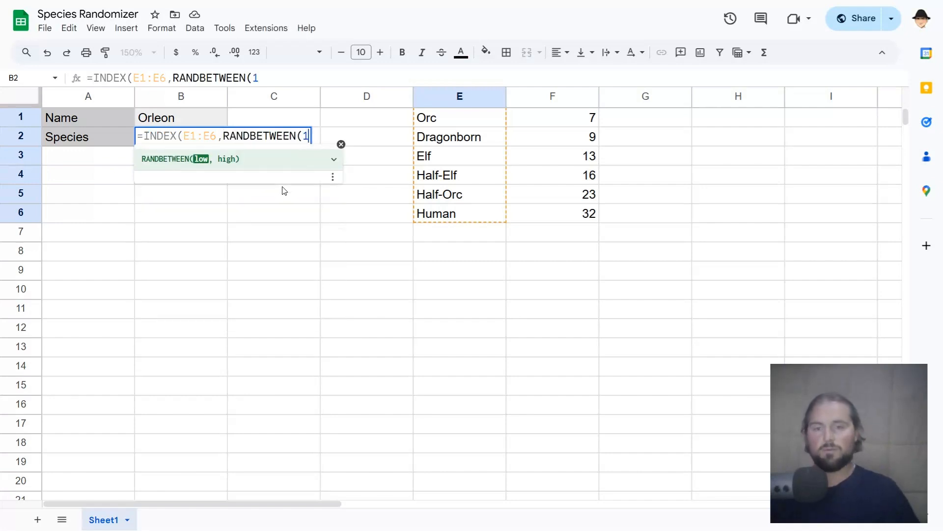
text(,6)
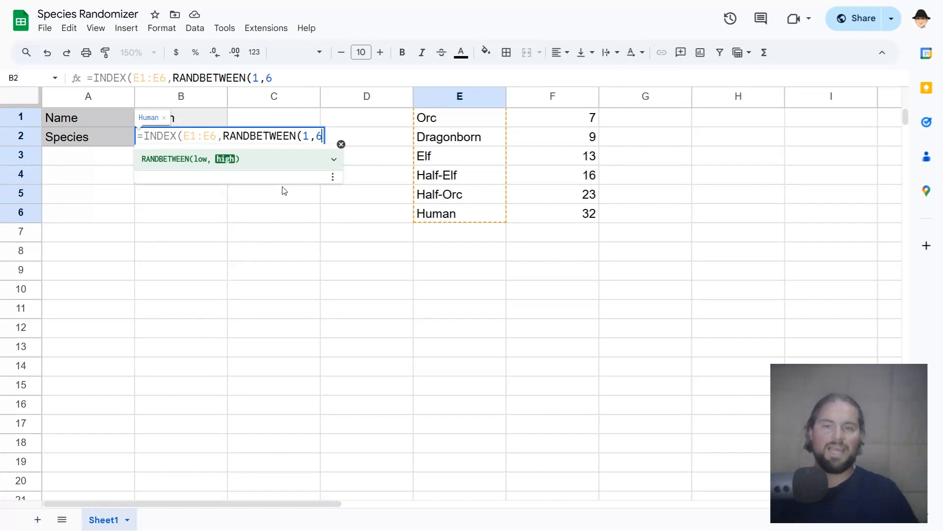
key(Return)
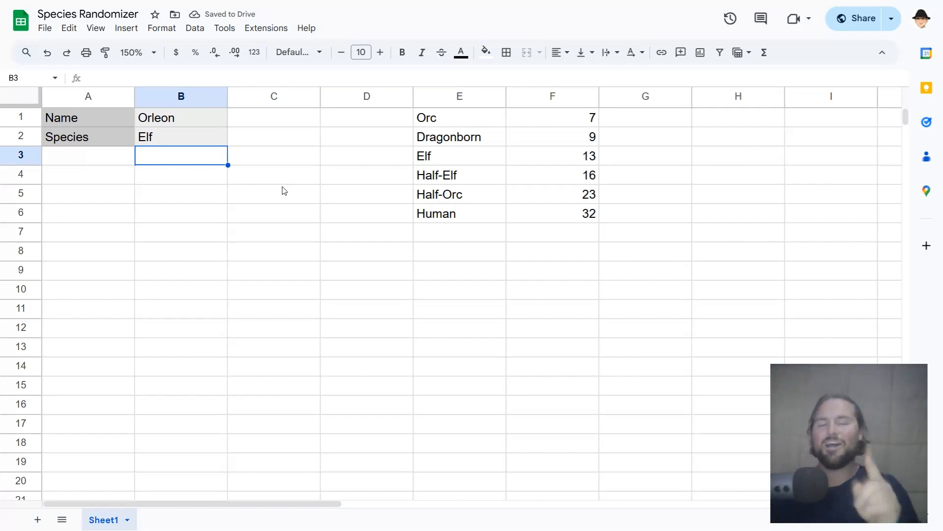
key(Up)
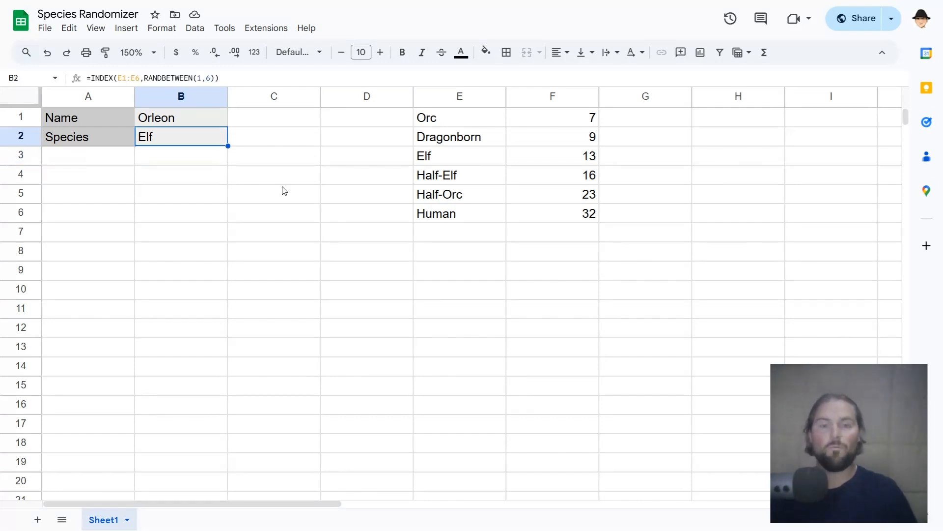
- Examine the weights assigned to the species in F1:F6
key(Right)
key(Right)
key(Right)
key(Right)
key(Up)
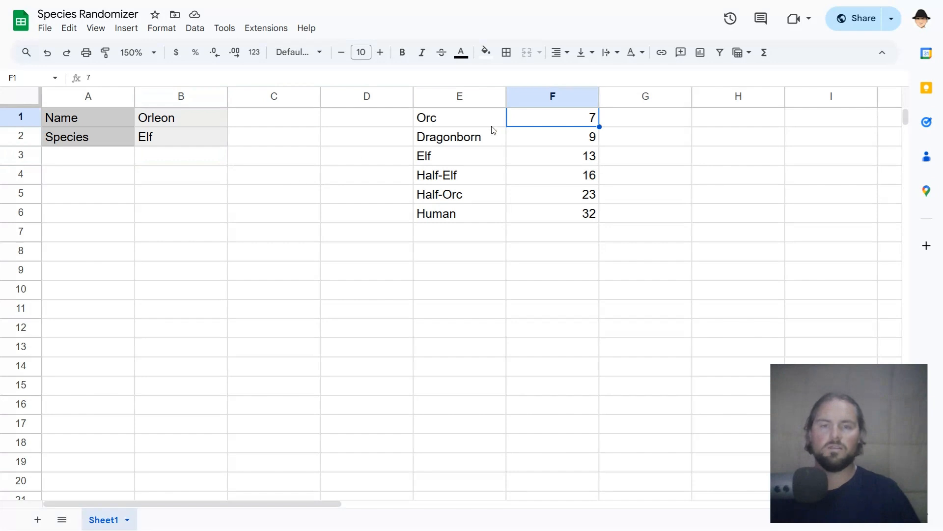
click(533, 139)
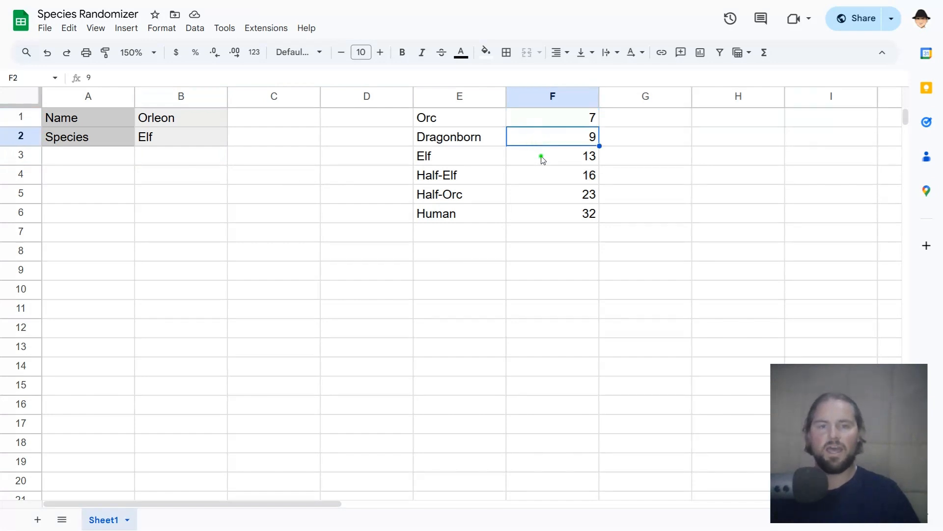
click(542, 157)
click(544, 178)
click(544, 198)
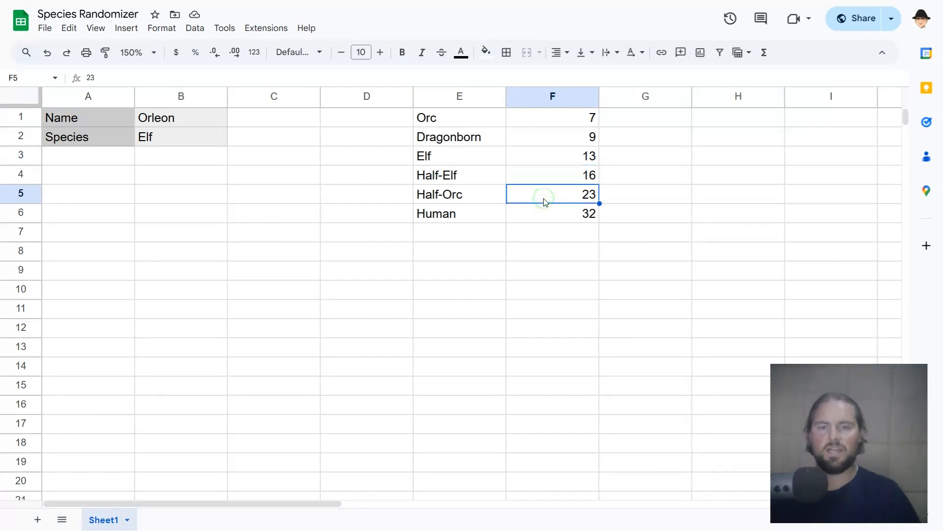
click(549, 214)
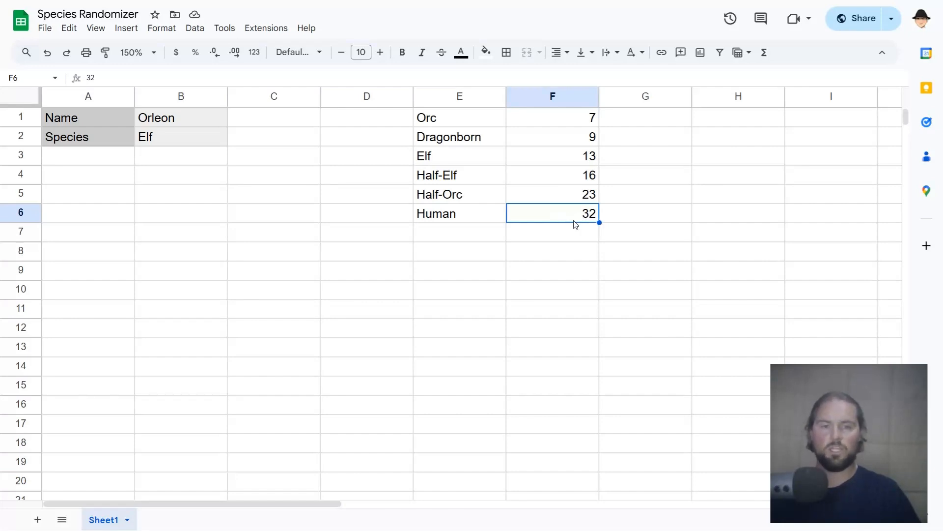
click(568, 199)
click(568, 180)
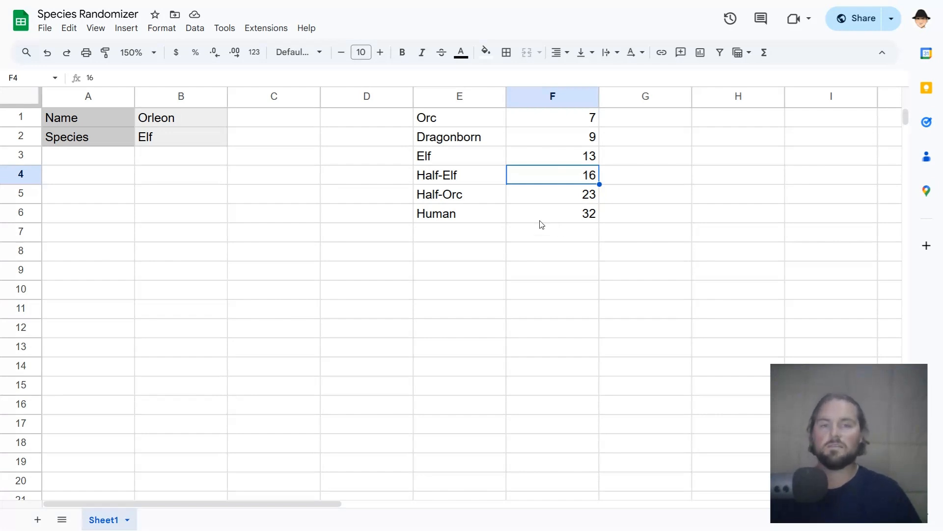
- Clear the random-species formula from B2
click(214, 144)
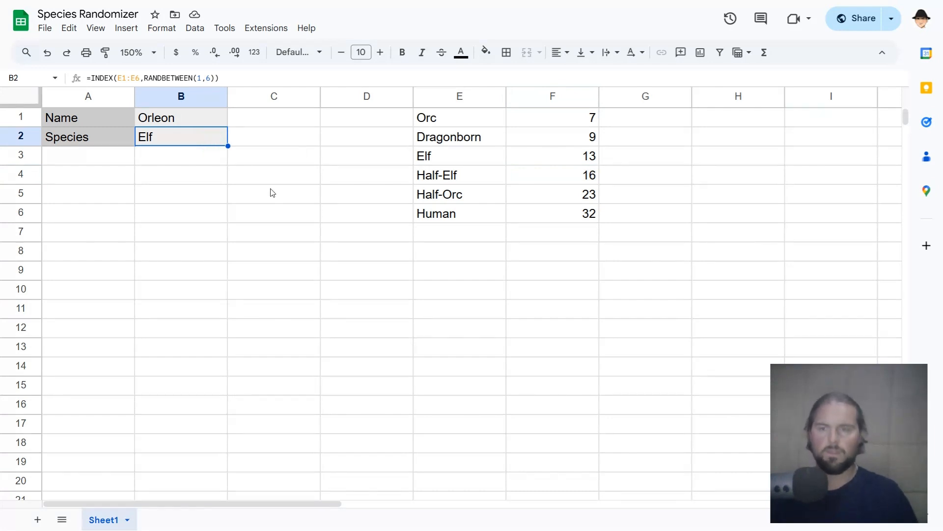
key(Delete)
- Enter =F2+F1 in G2 to add the Dragonborn and Orc weights
key(Right)
key(Right)
key(Right)
key(Right)
key(Up)
key(Right)
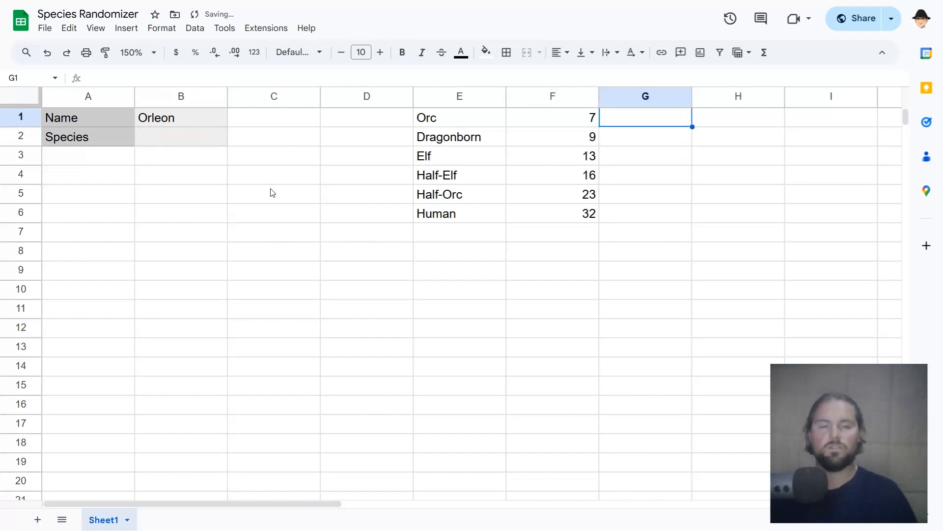
key(Down)
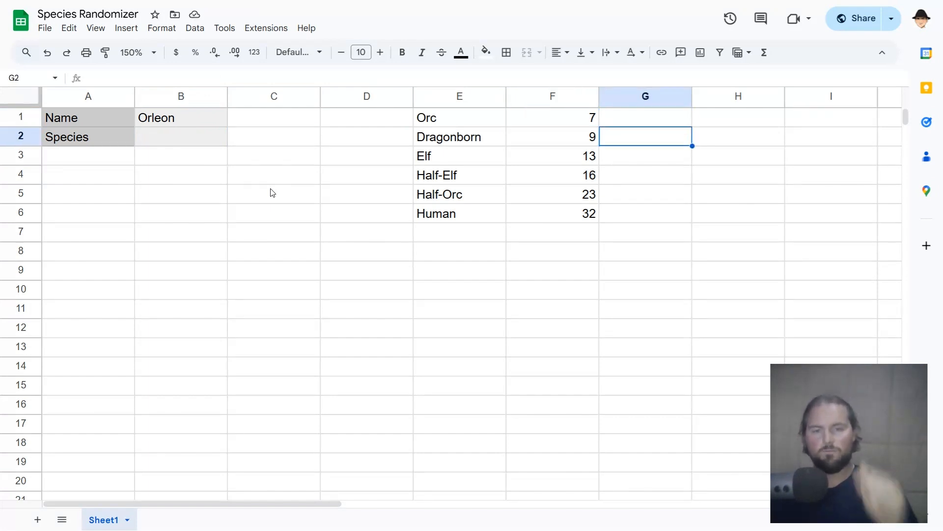
key(Left)
key(Left)
key(shift+Right)
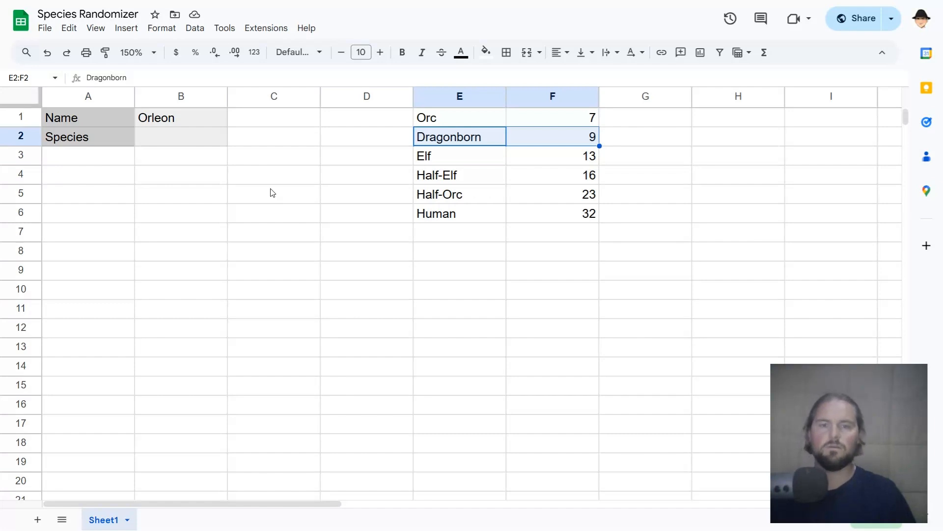
key(Right)
key(Right)
text(=)
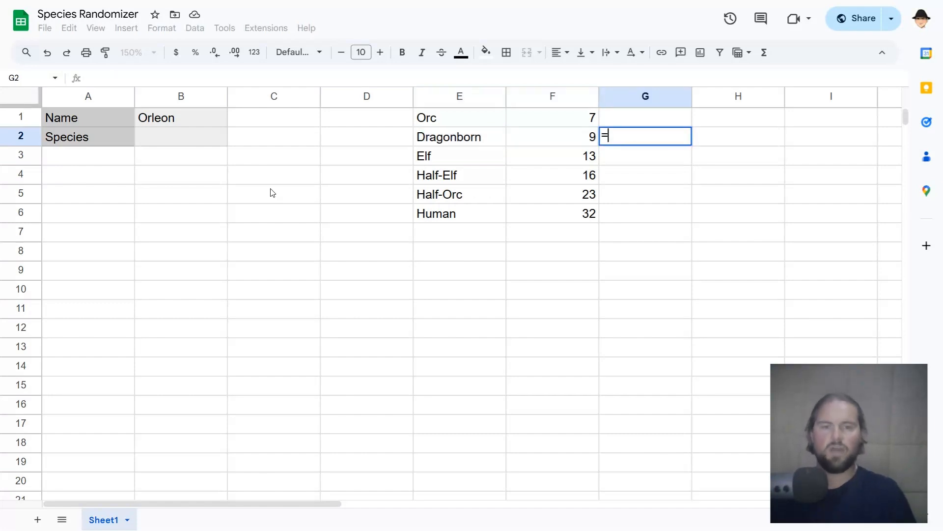
key(Left)
text(+)
key(Up)
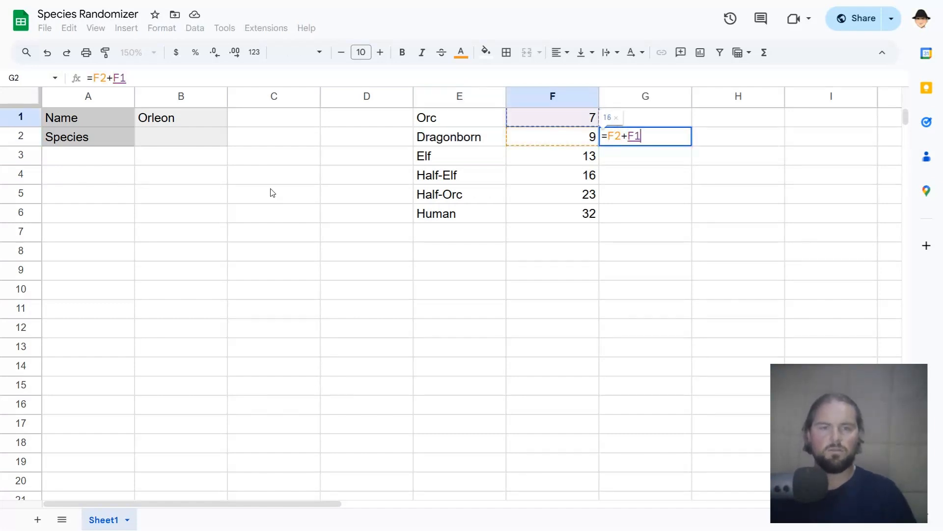
key(Return)
- Try the suggested autofill of the G2 formula down column G, and undo it
key(ctrl+Return)
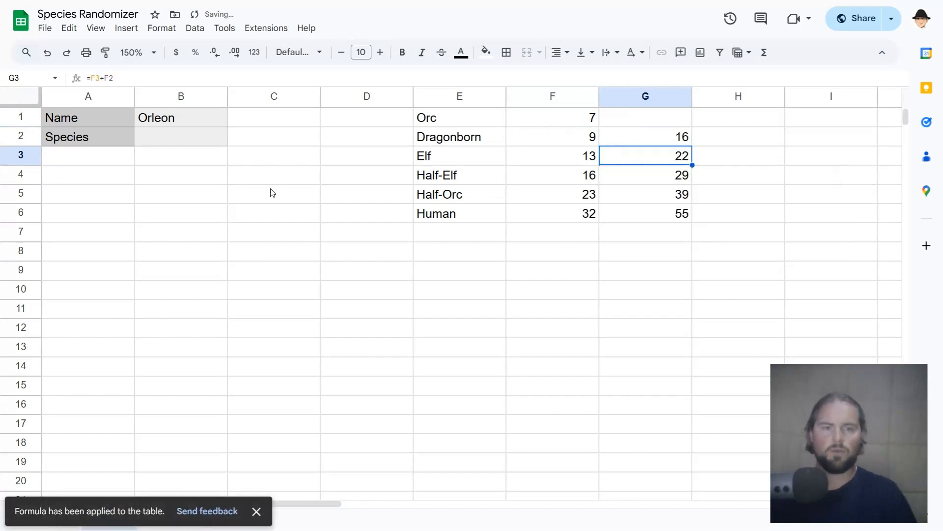
key(ctrl+z)
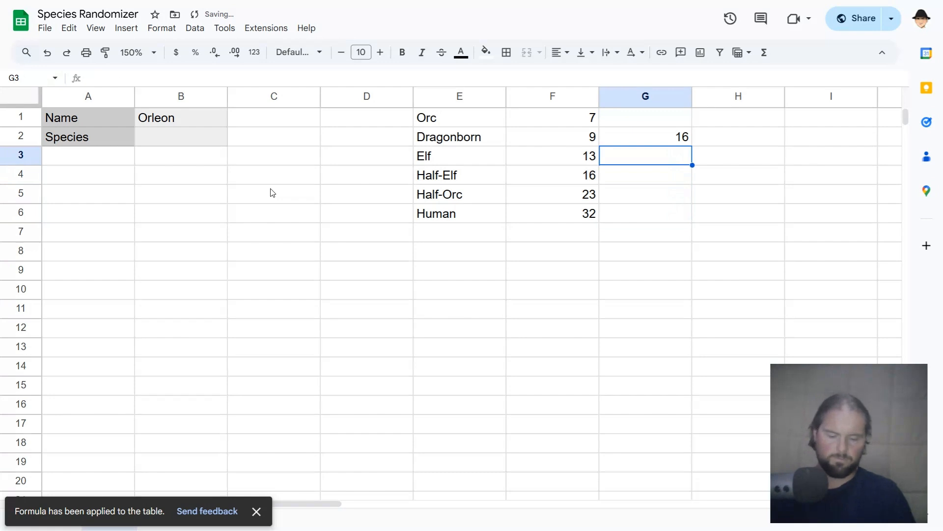
- Enter the running-total formula =F3+G2 in G3 and autofill it down to G6
text(=F3+G2)
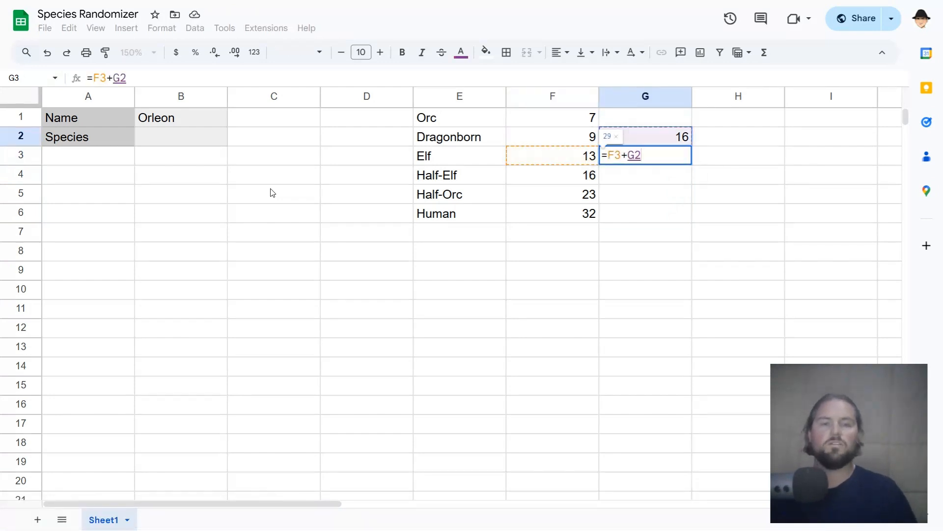
key(Return)
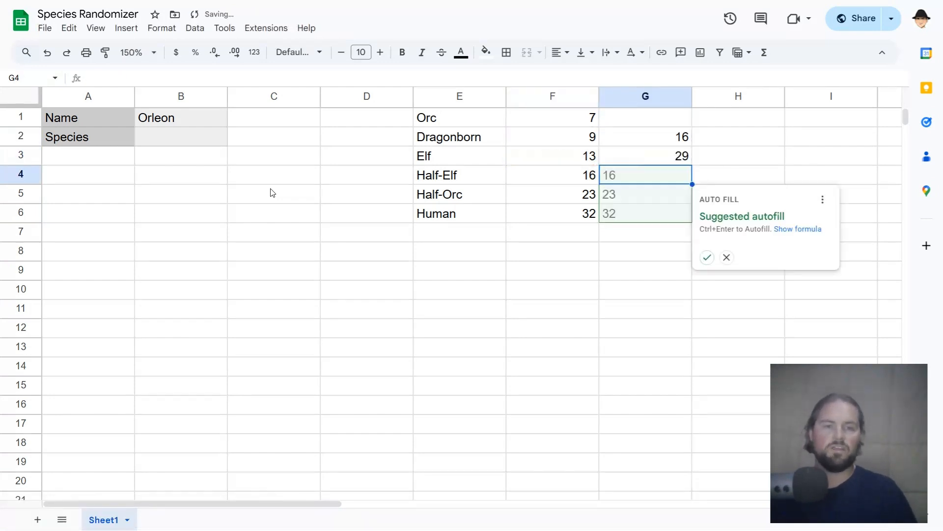
key(ctrl+Return)
- Enter 7 in G1 as the first cumulative value, for Orc
key(Up)
key(Up)
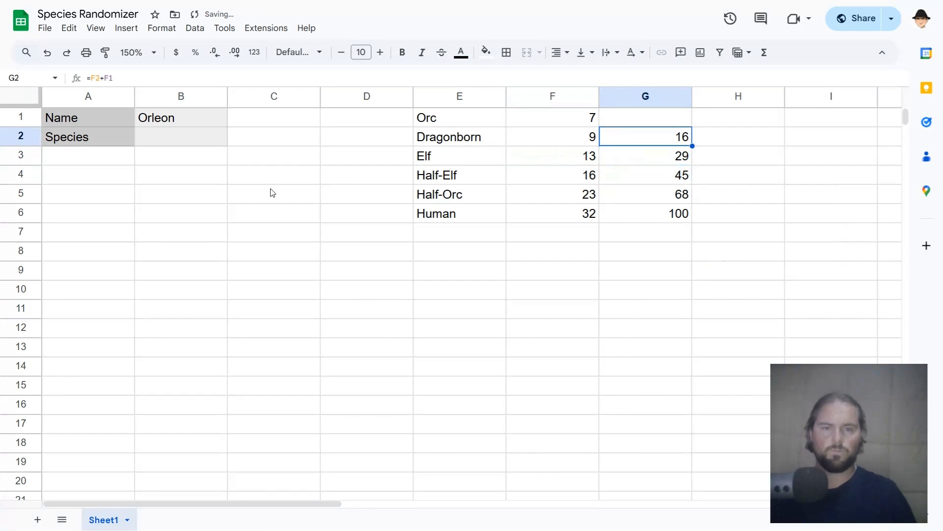
key(Up)
text(7)
key(Return)
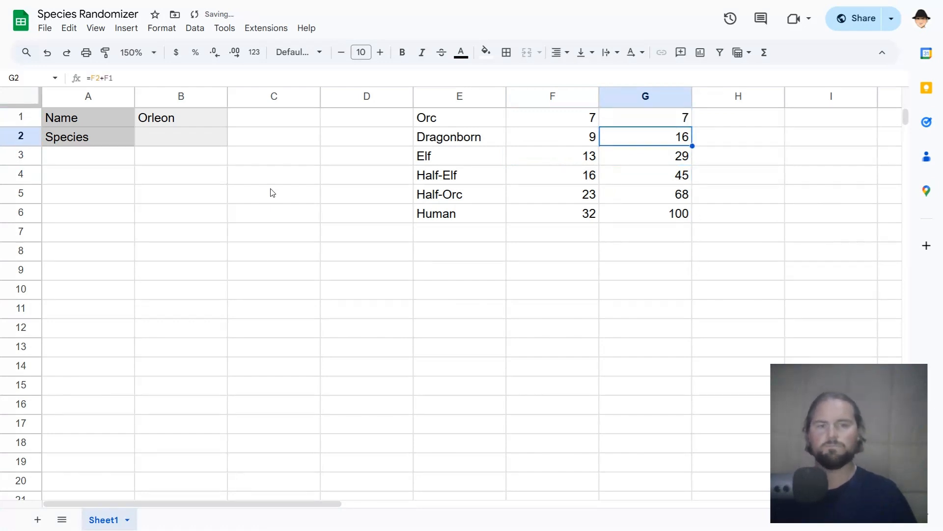
key(Up)
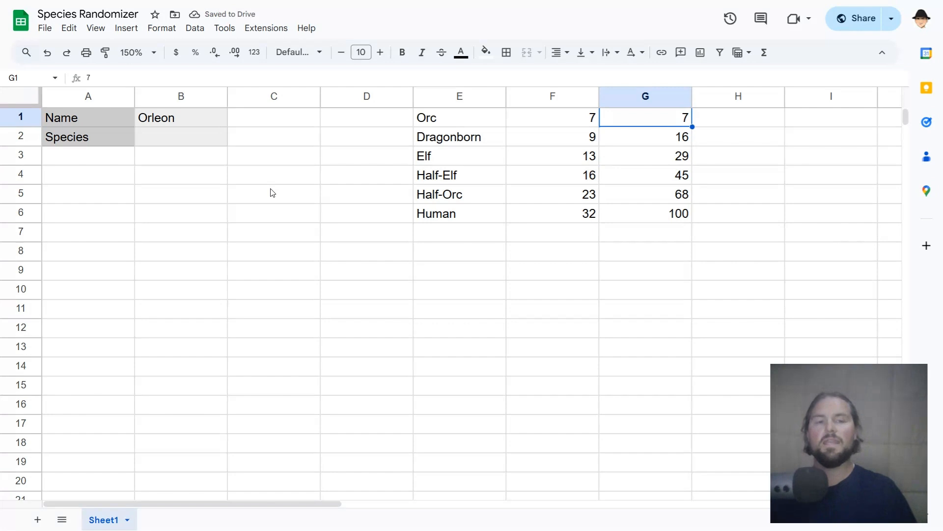
key(ctrl+shift+Down)
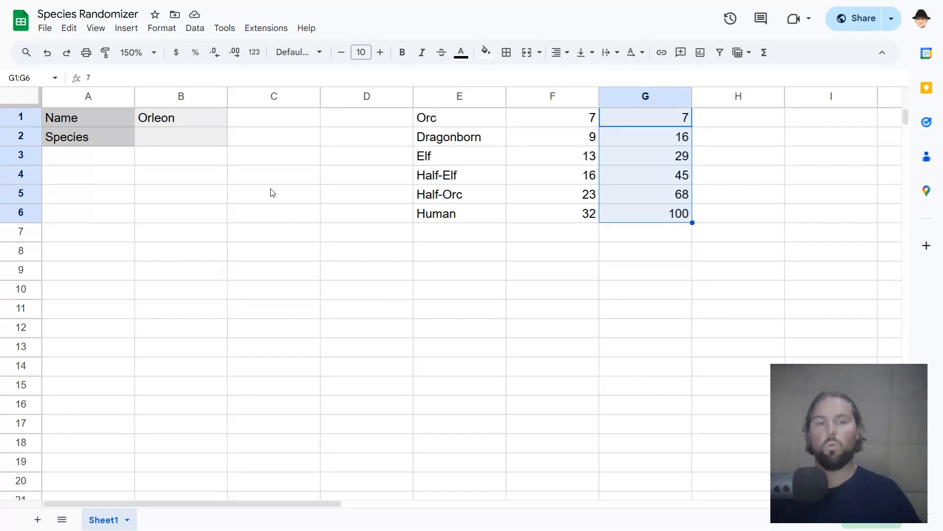
click(673, 219)
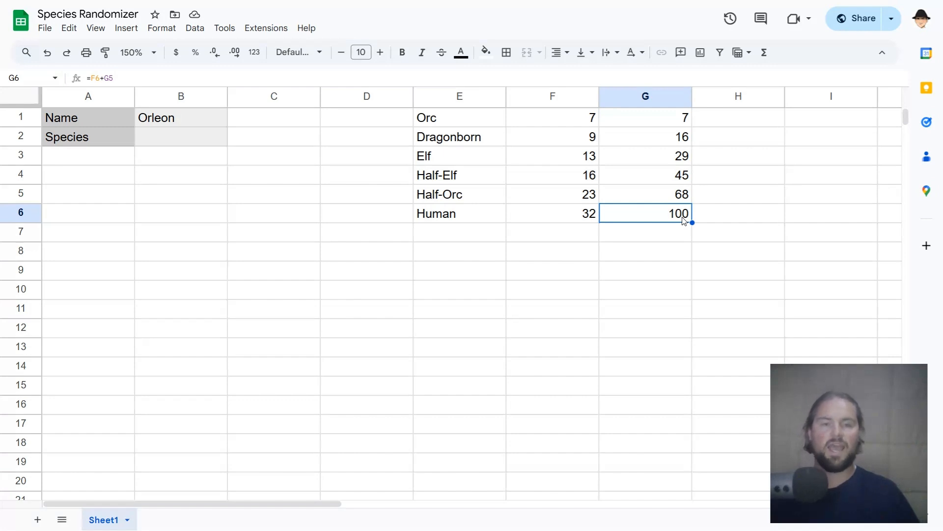
drag(492, 120, 491, 212)
- Enter =RANDBETWEEN(1,100) in C1 to generate a random number
click(304, 123)
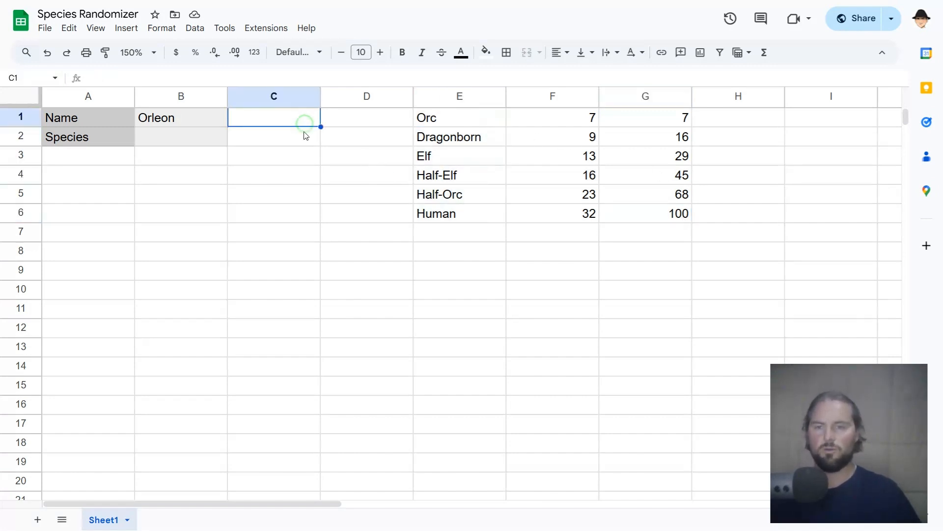
text(=RANDB)
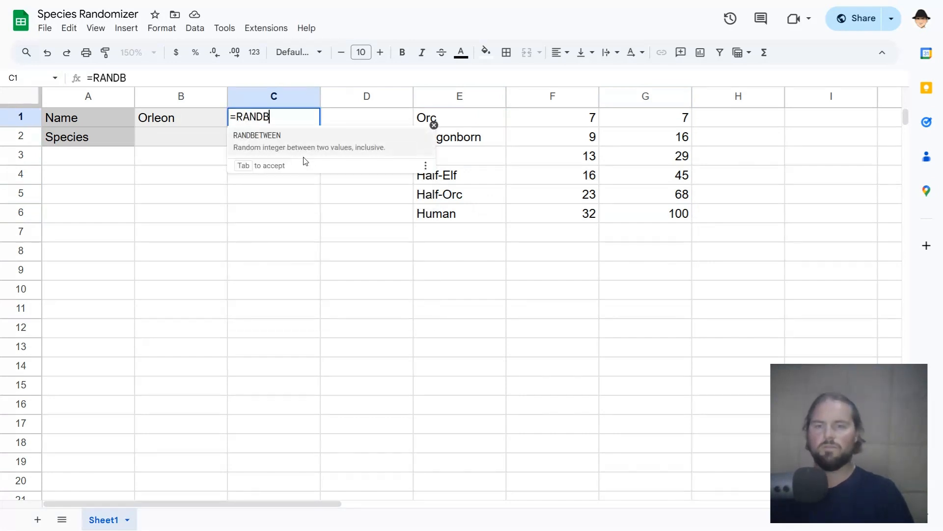
key(Tab)
text(1,10)
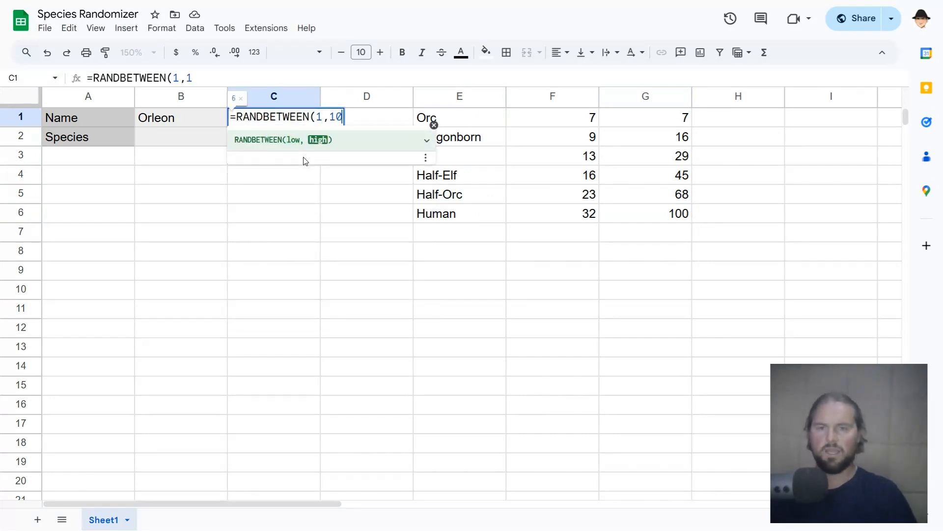
text(0)
key(Return)
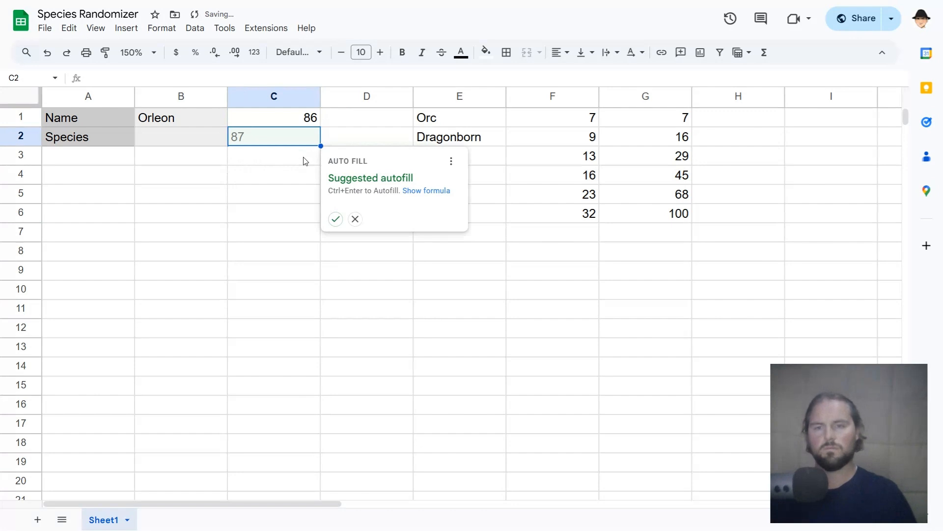
- Compare the last cumulative value in G6 with the random number formula in C1
key(Right)
key(Right)
key(Right)
key(Right)
key(Down)
key(Down)
key(Down)
key(Down)
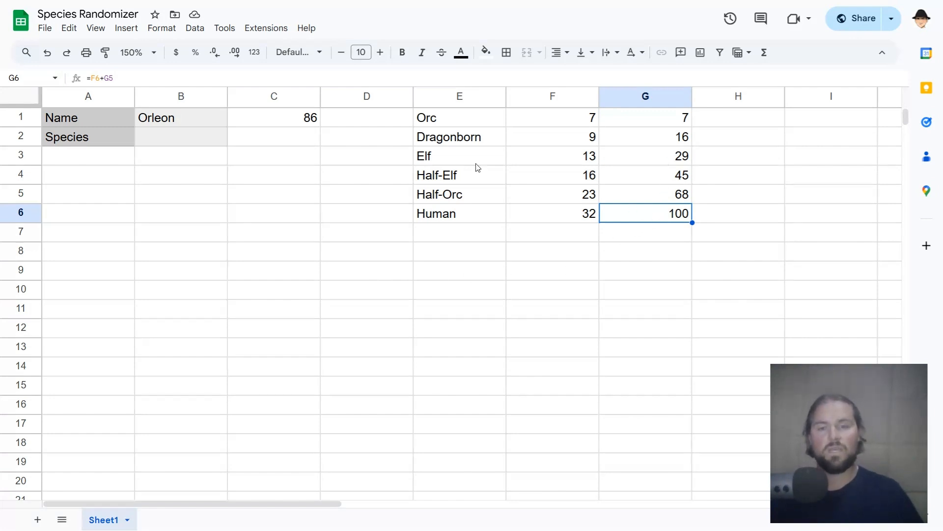
click(299, 122)
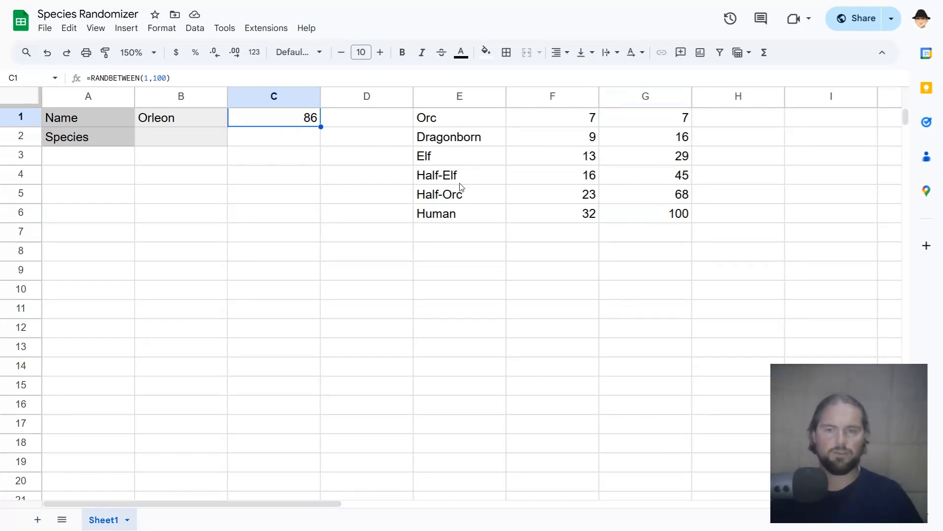
- Start an XLOOKUP formula in C2 with search key C1, lookup range G1:G6, result range E1:E6 and an empty missing value
click(261, 139)
text(=XLOOKUP()
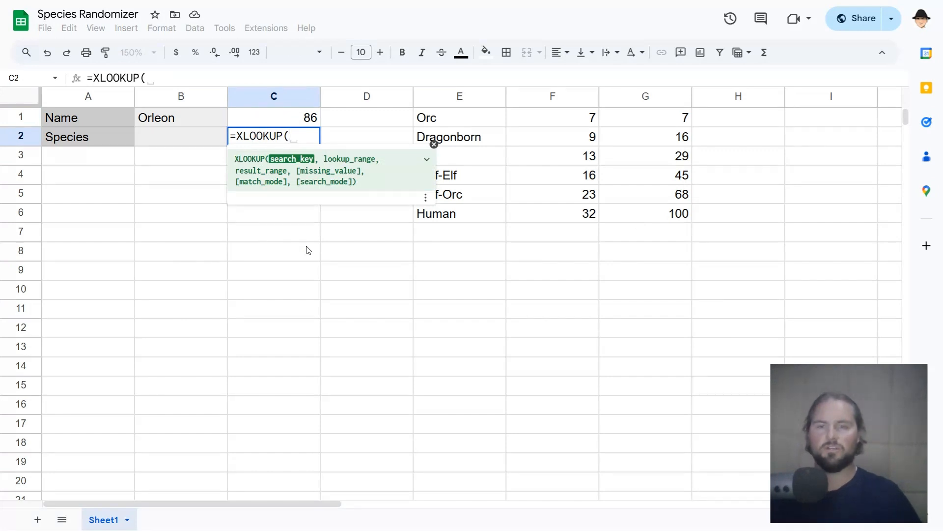
text(C1,)
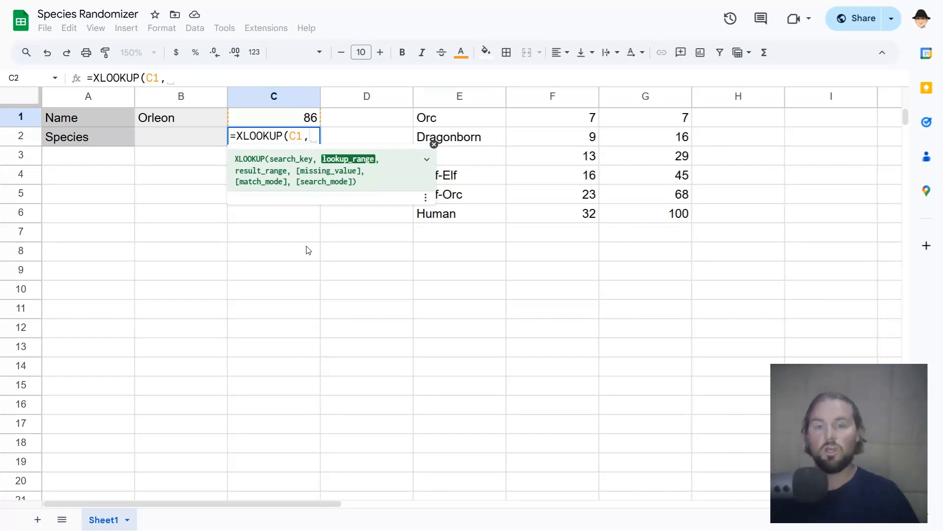
drag(627, 122, 640, 216)
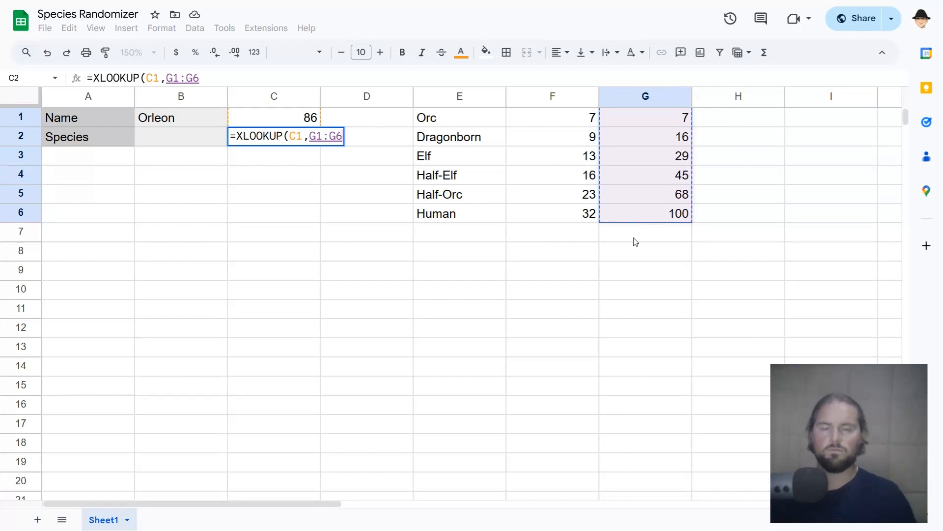
text(,)
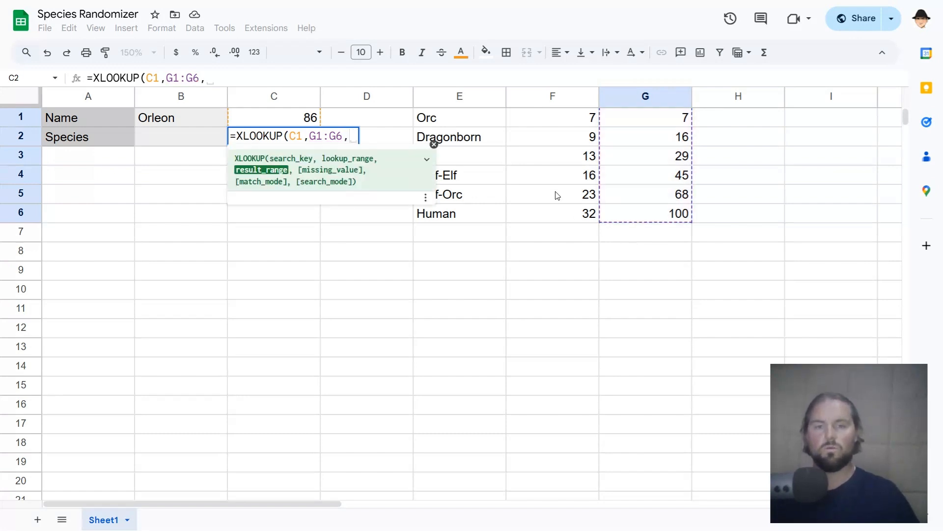
drag(487, 126, 489, 219)
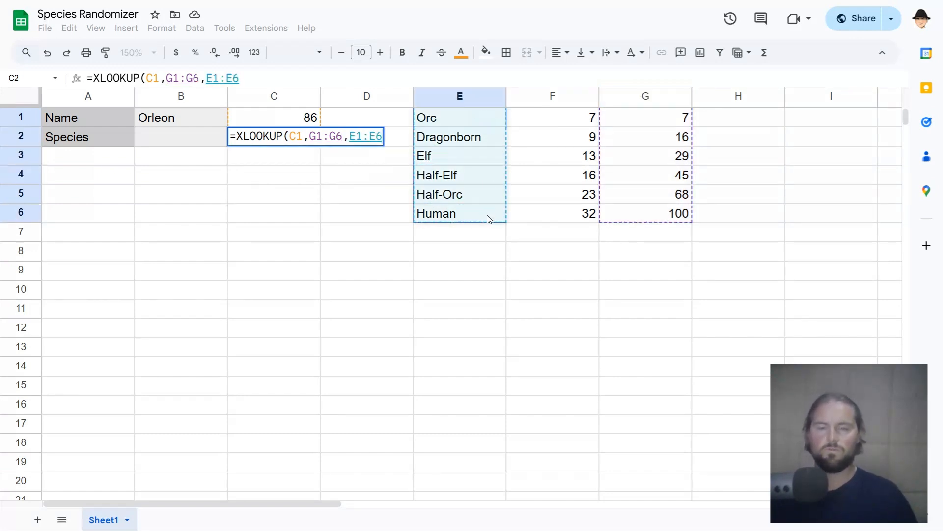
text(,)
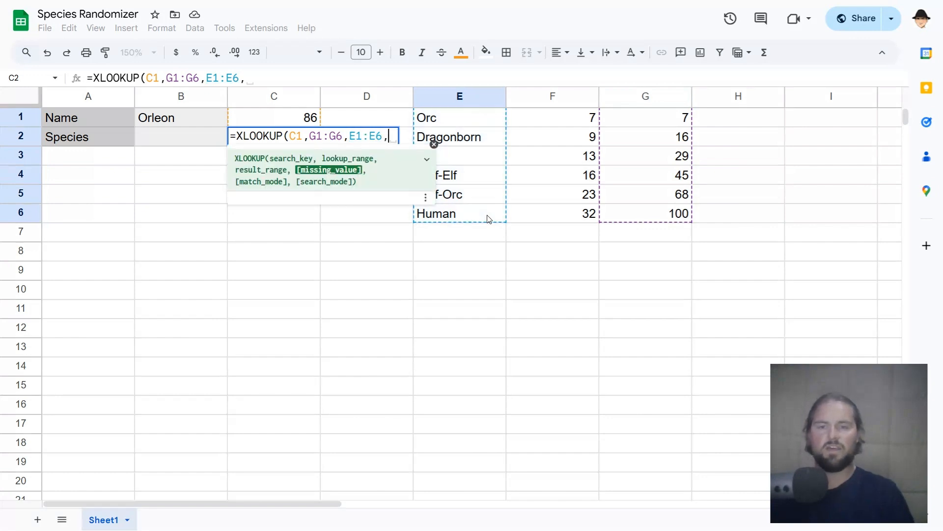
text(,)
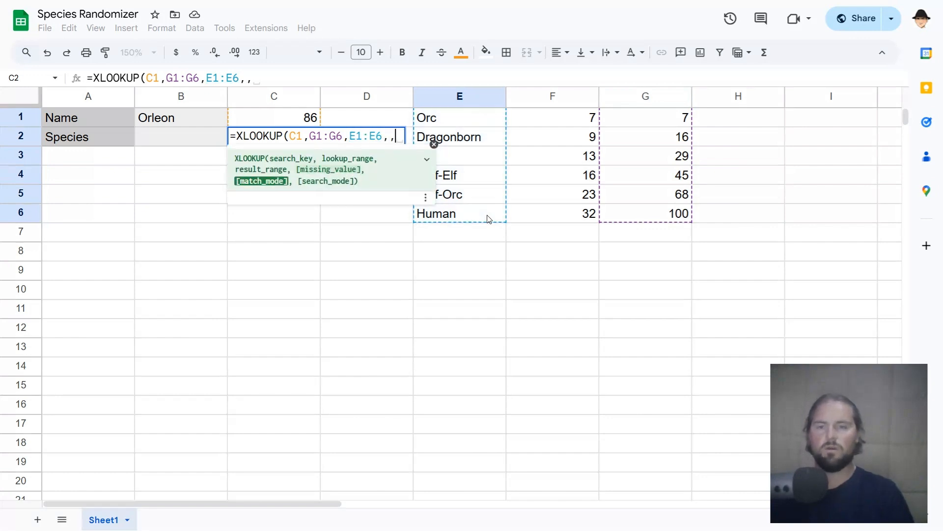
- Read the XLOOKUP match mode help and complete the C2 formula with match mode 1
click(427, 162)
scroll(344, 236, down, 3)
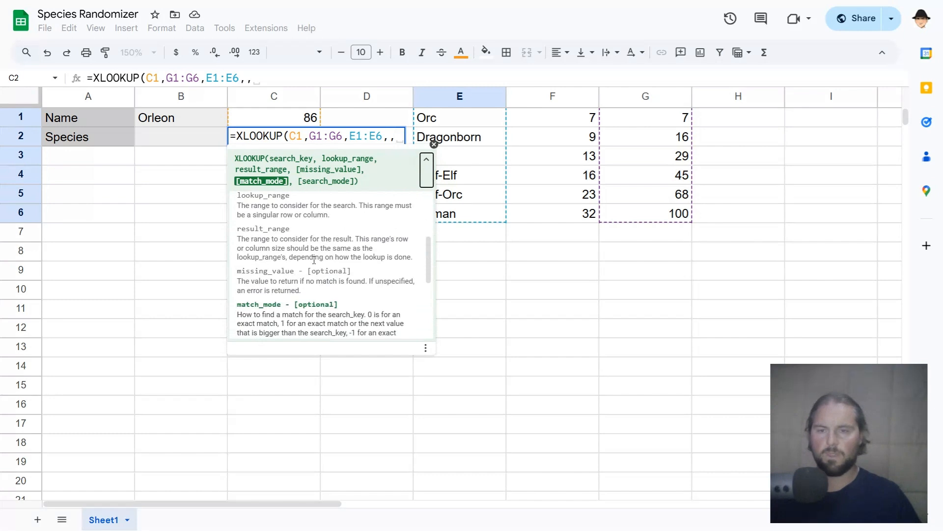
scroll(270, 255, down, 2)
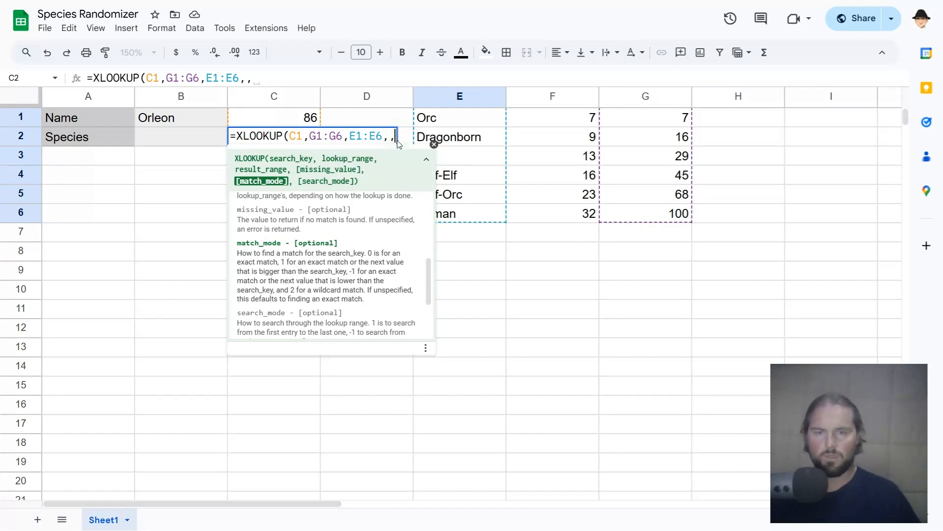
text(1))
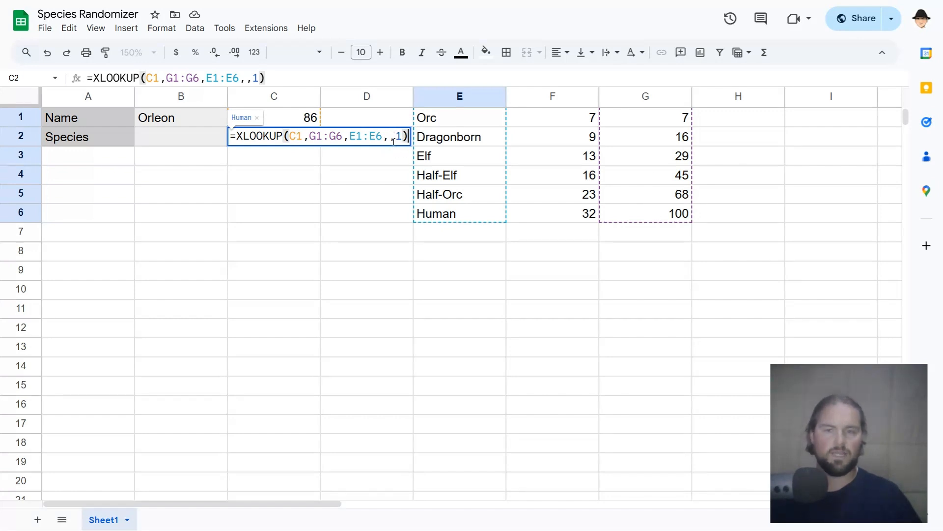
key(Return)
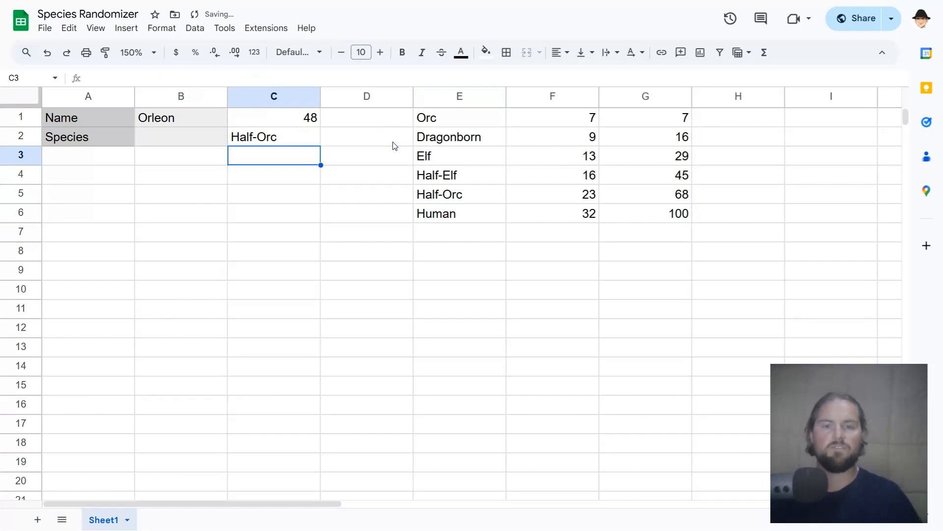
- Check the random number in C1 against the cumulative values in G4 and G5
click(315, 124)
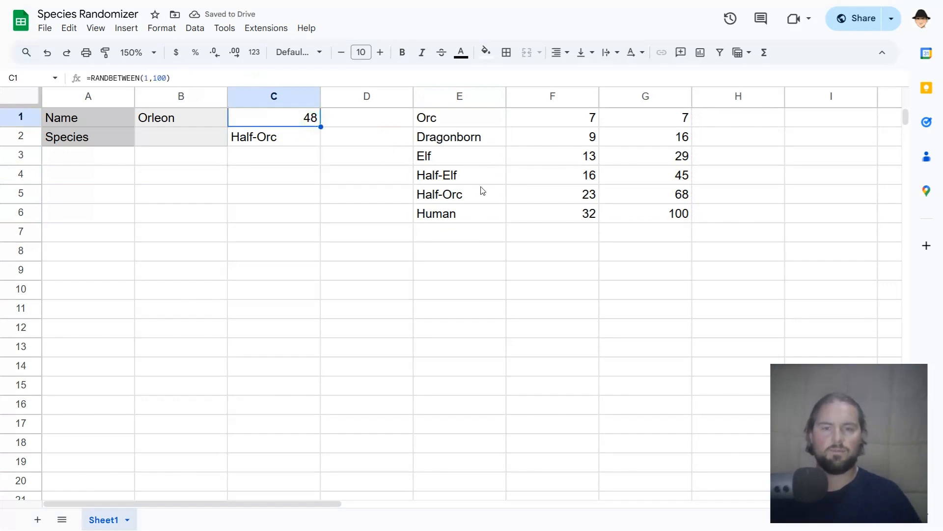
click(659, 181)
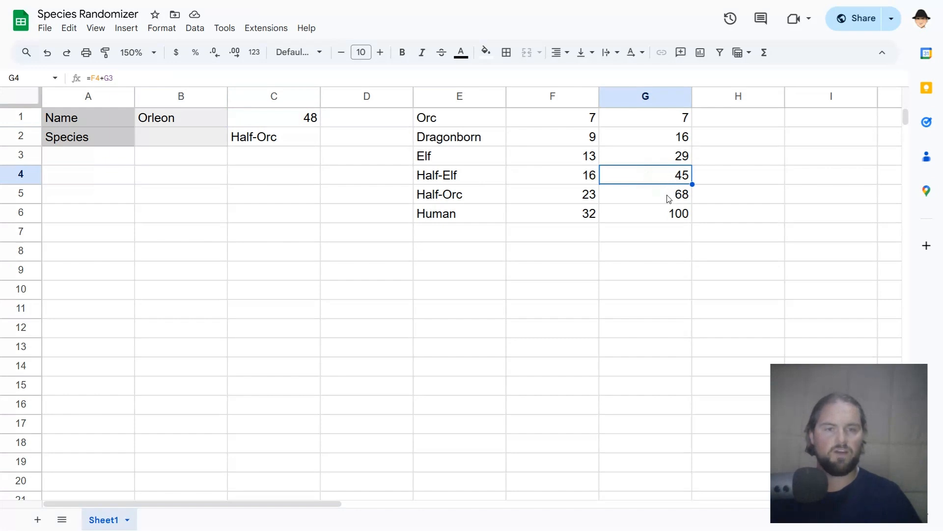
click(670, 199)
- Recalculate the sheet four times by clearing the empty cell D3 to test the random species lookup
click(357, 155)
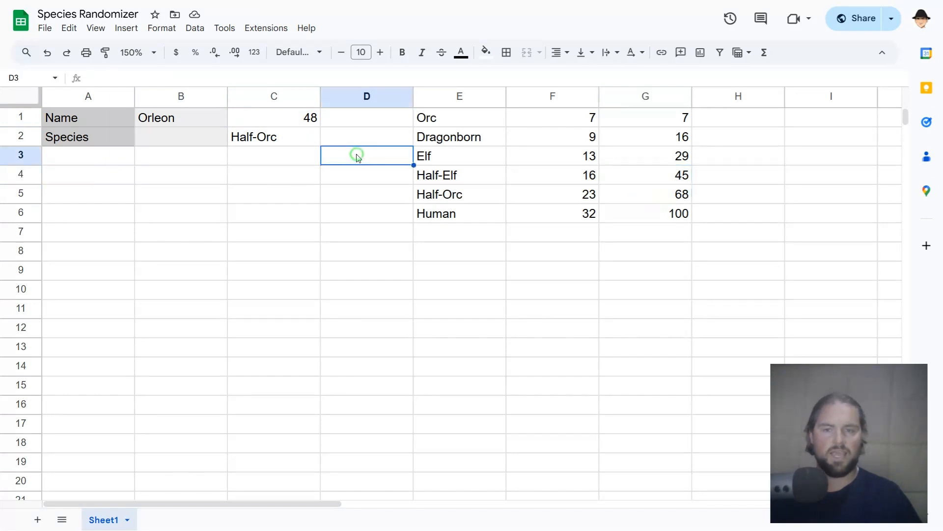
key(Delete)
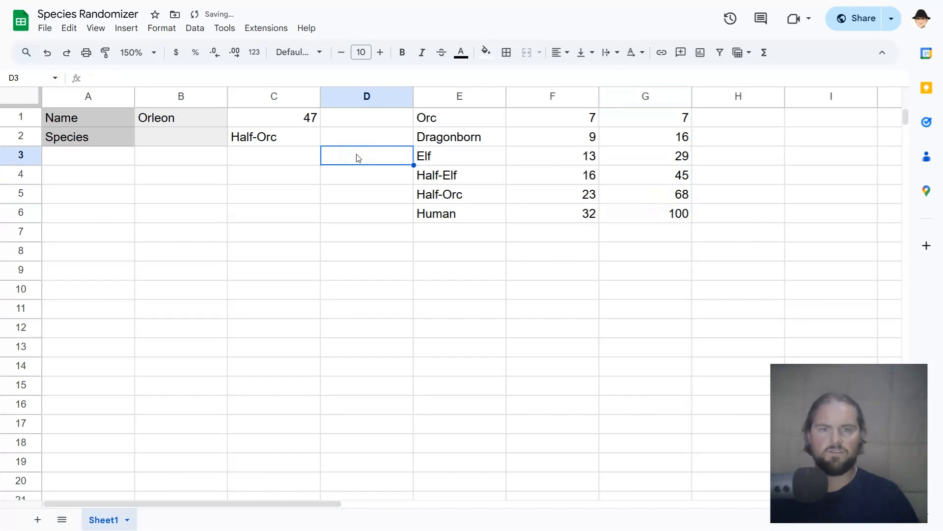
key(Delete)
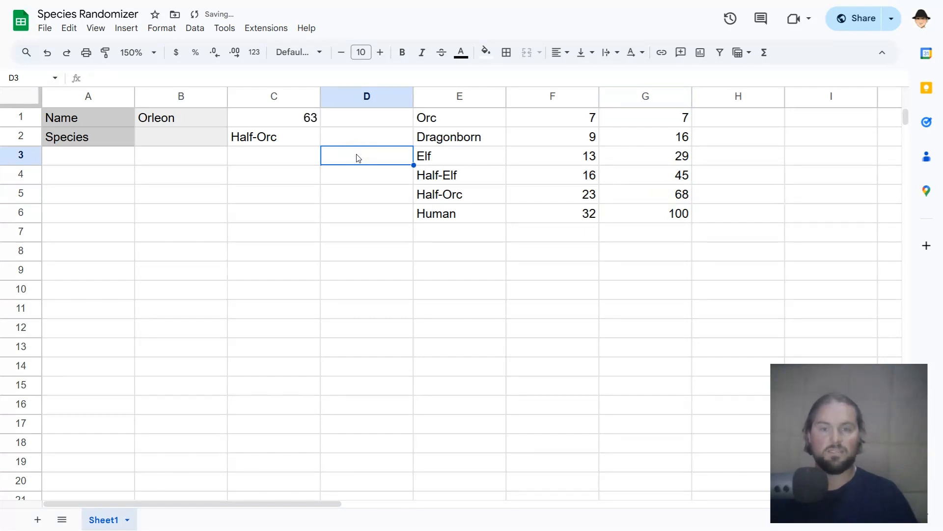
key(Delete)
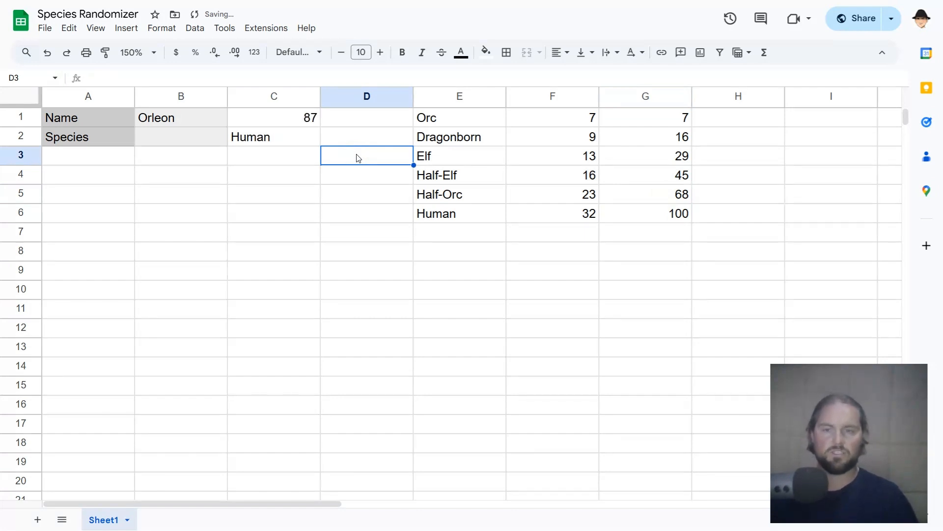
key(Delete)
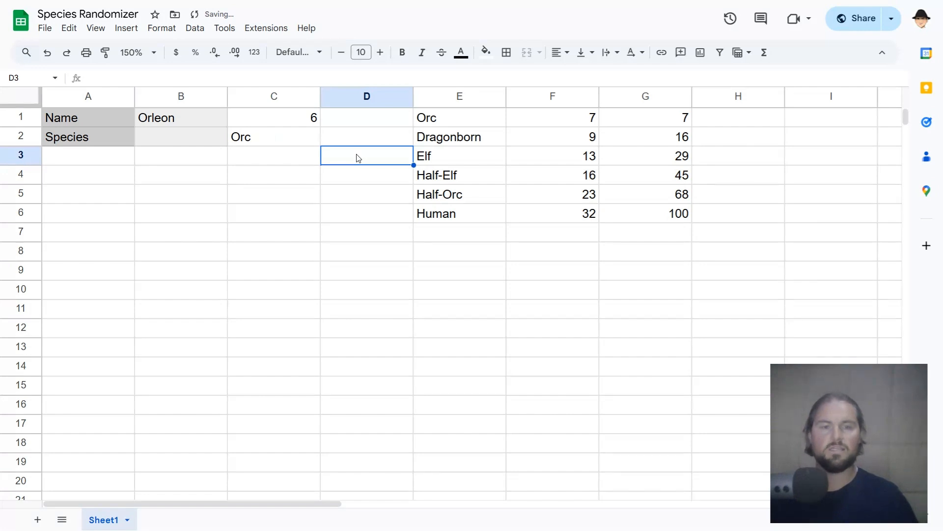
- Compare the cumulative value in G1 with the random number in C1 and the species returned in C2
click(621, 123)
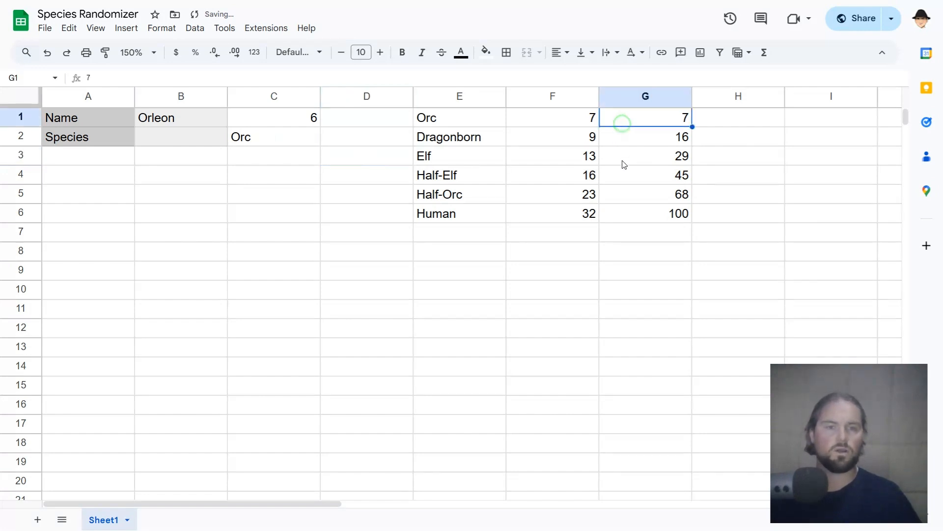
click(305, 123)
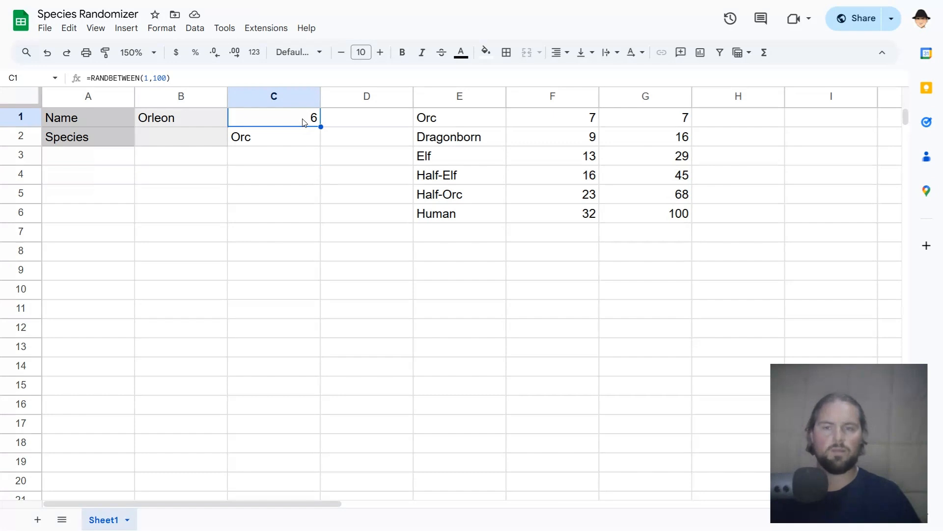
click(293, 135)
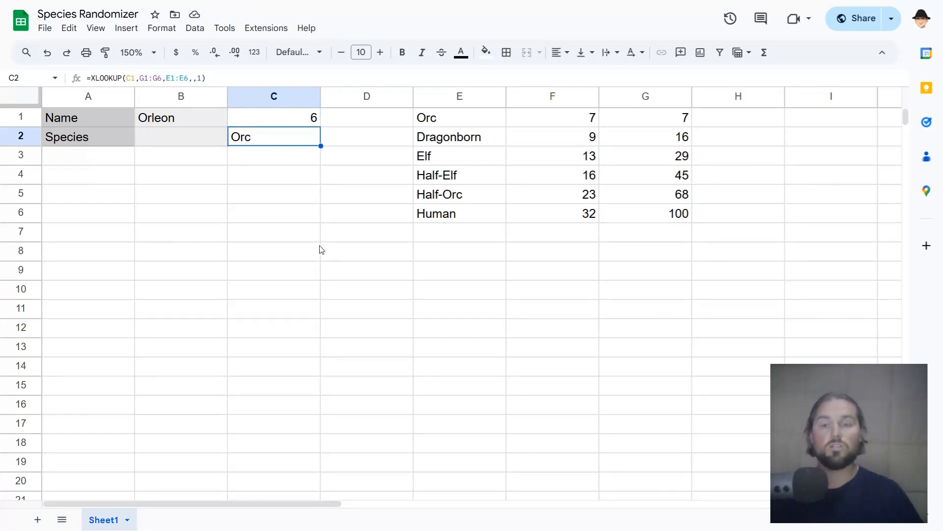
- Copy the formula text =XLOOKUP(C1,G1:G6,E1:E6,,1) from C2 into the Species cell B2
double_click(272, 146)
key(ctrl+a)
key(ctrl+c)
click(195, 141)
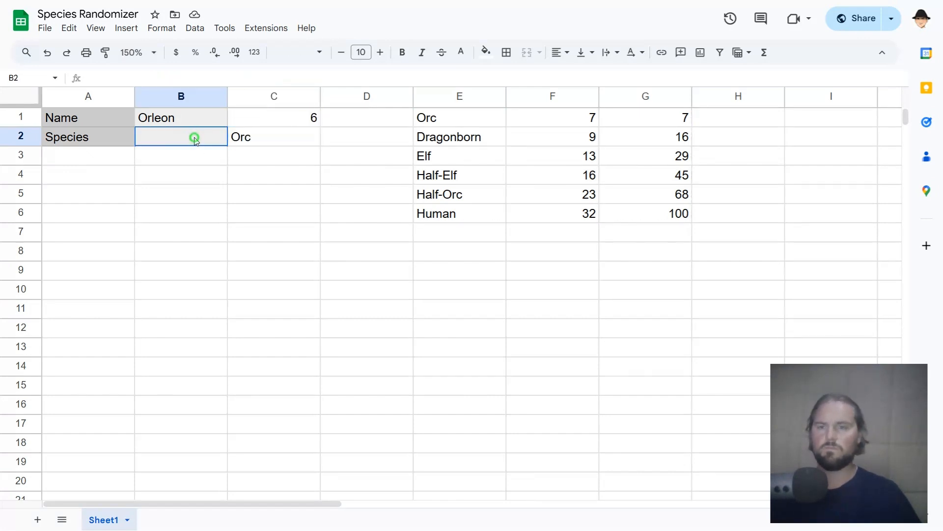
key(Return)
key(ctrl+v)
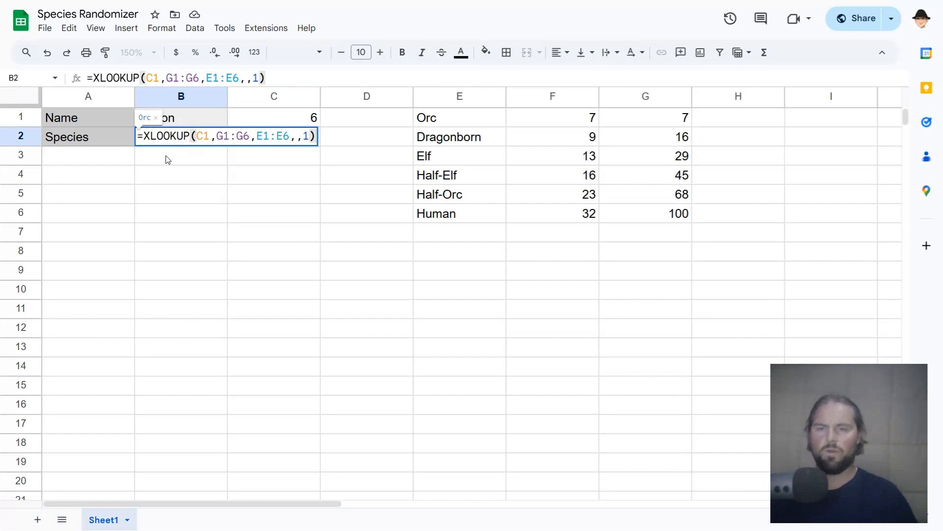
key(Return)
- Copy RANDBETWEEN(1,100) from the C1 formula without its equals sign, leaving C1 unedited
key(Right)
key(Up)
key(Up)
key(Return)
key(ctrl+a)
key(ctrl+c)
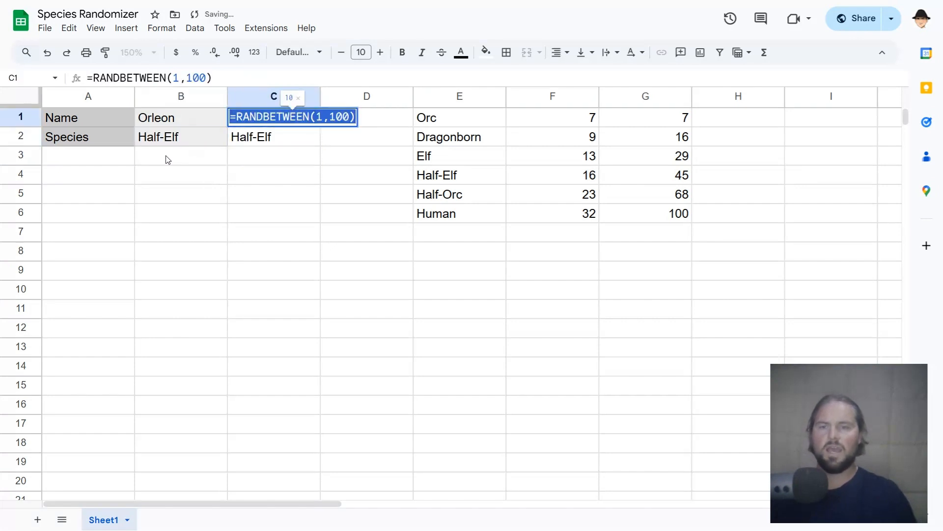
key(shift+Right)
key(Escape)
- Replace the C1 search key in the B2 formula with RANDBETWEEN(1,100), review its arguments and commit it
double_click(167, 146)
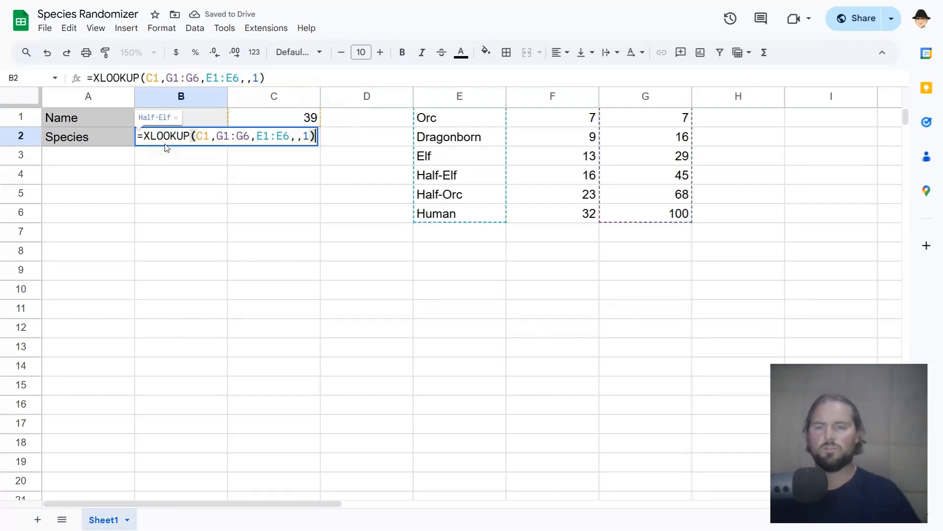
click(196, 136)
double_click(202, 136)
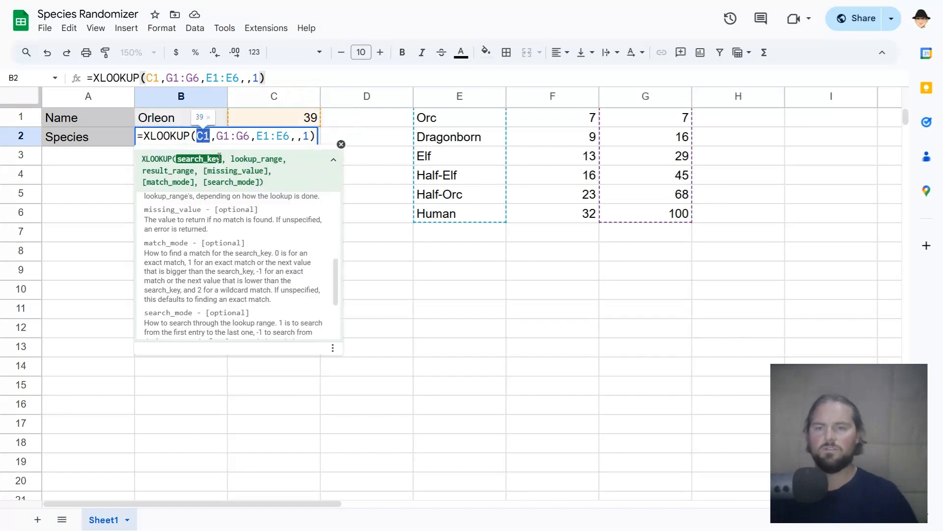
key(ctrl+v)
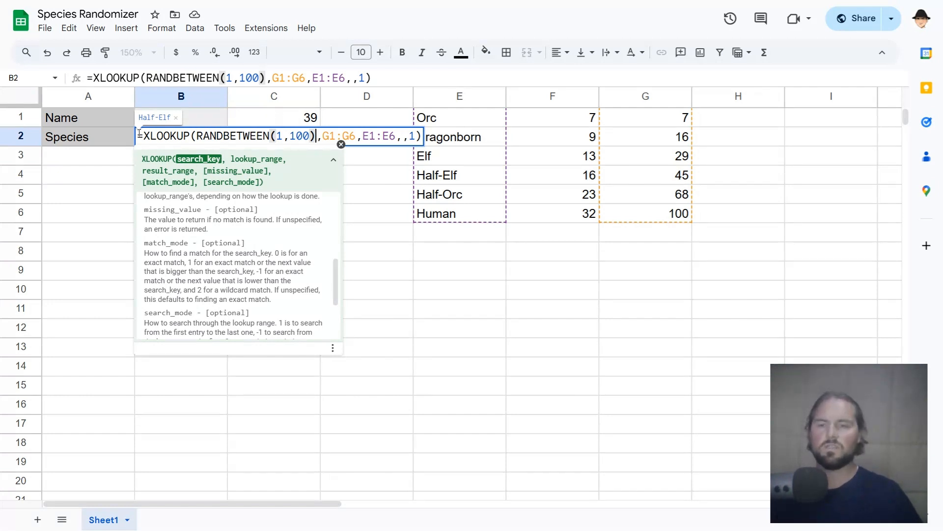
click(199, 137)
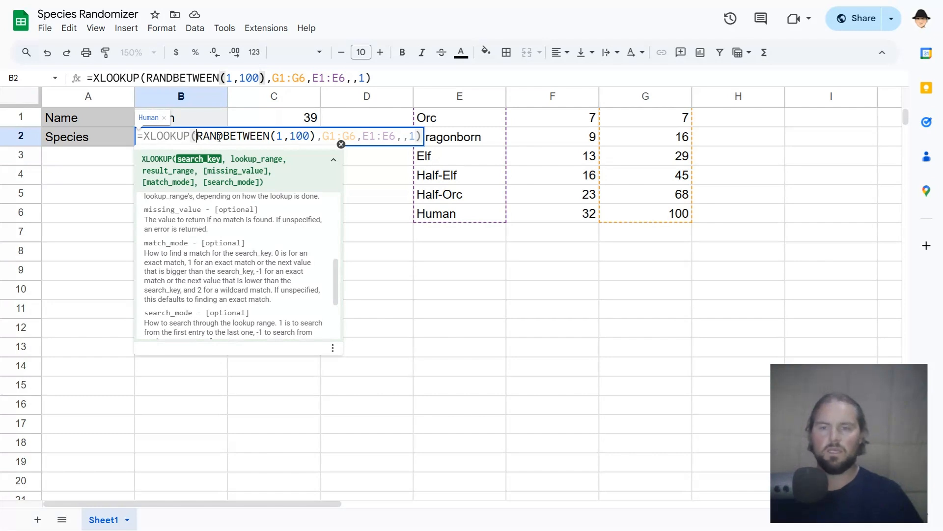
drag(313, 137, 197, 137)
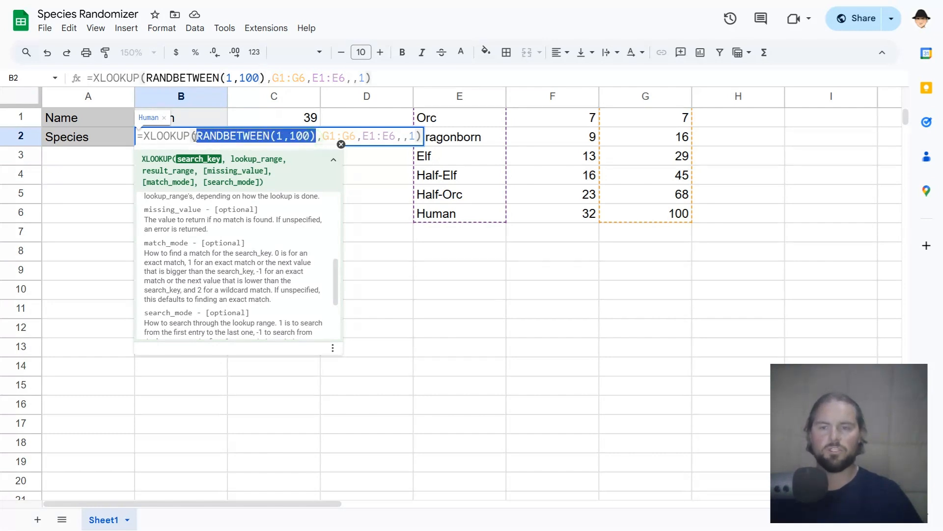
click(345, 134)
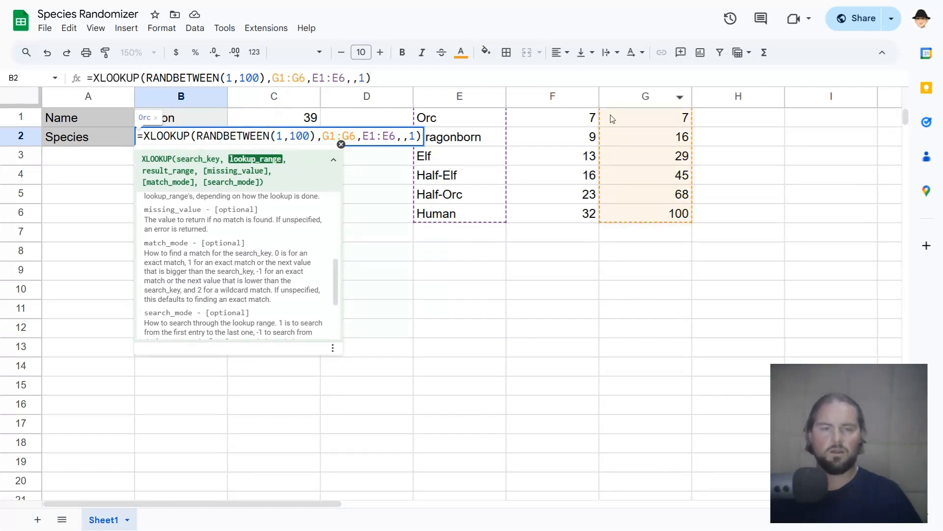
click(390, 135)
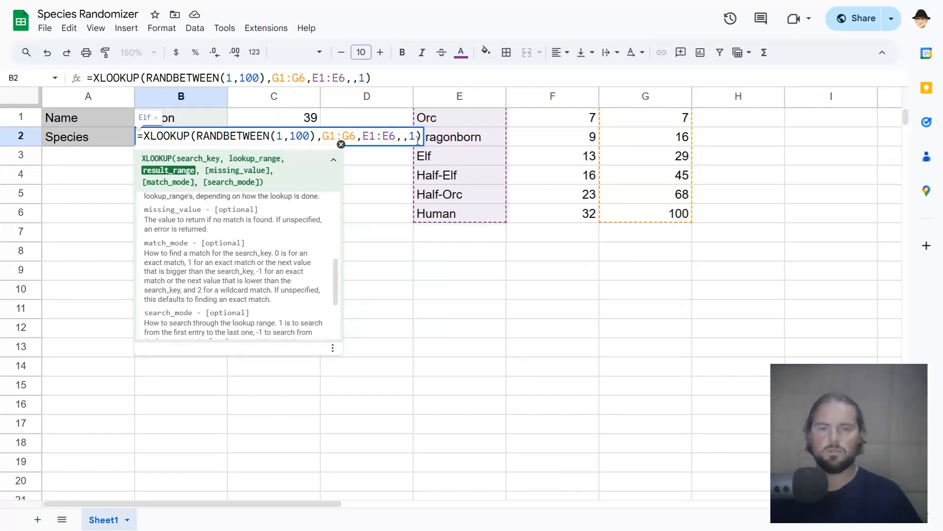
click(417, 137)
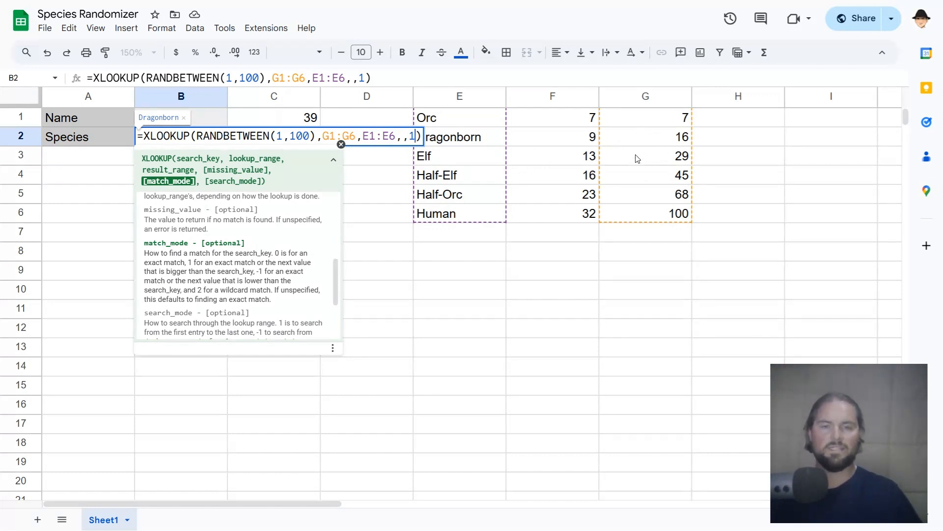
key(Return)
- Clear the helper formulas from cells C1:C2
key(Up)
key(Right)
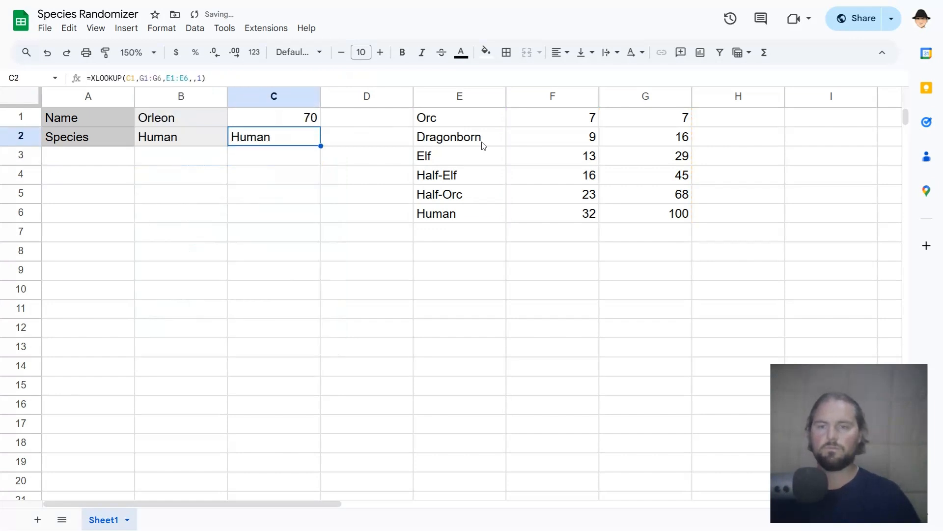
key(shift+Up)
key(Delete)
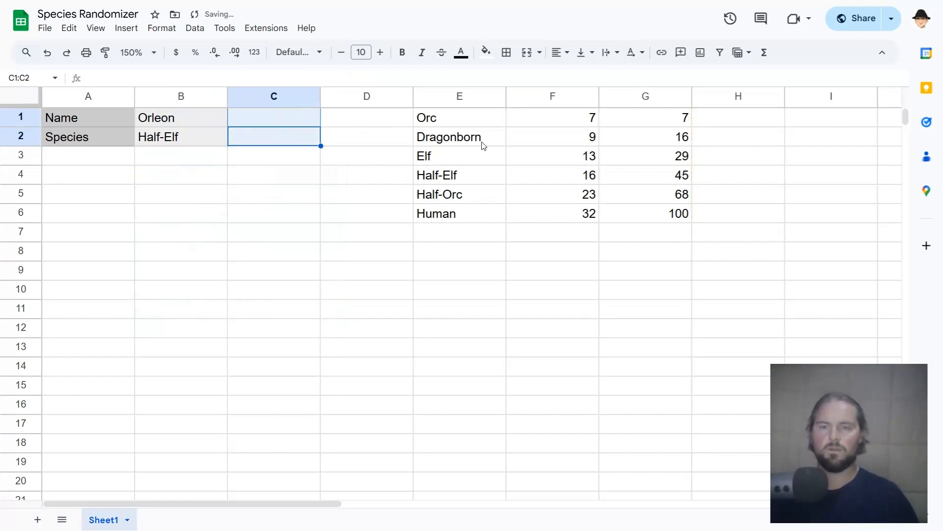
- Recalculate the sheet four times by clearing the empty cell C3 to test the combined Species formula
key(Down)
key(Down)
key(Right)
key(Up)
key(Left)
key(Delete)
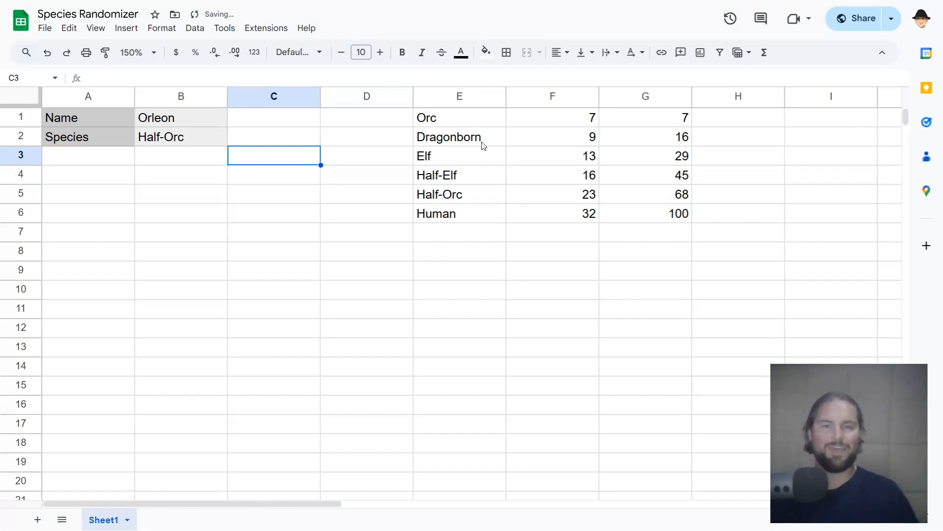
key(Delete)
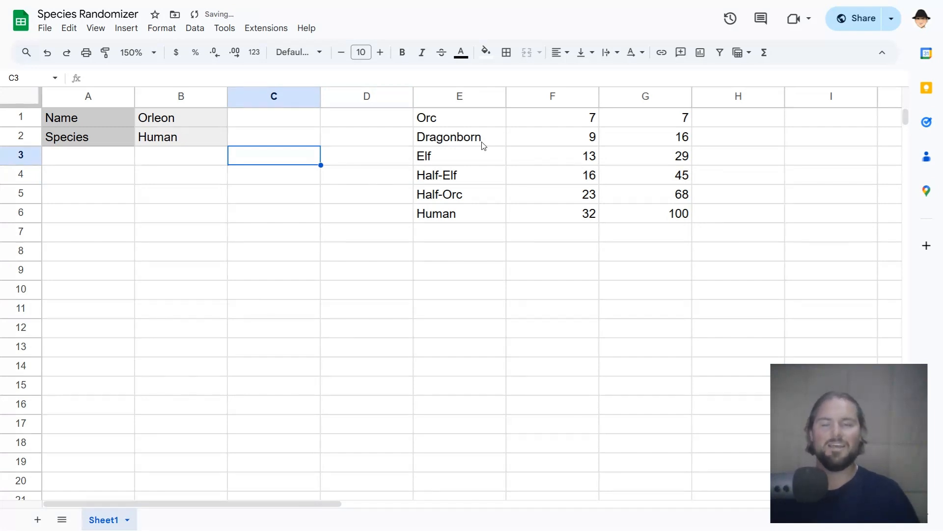
key(Delete)
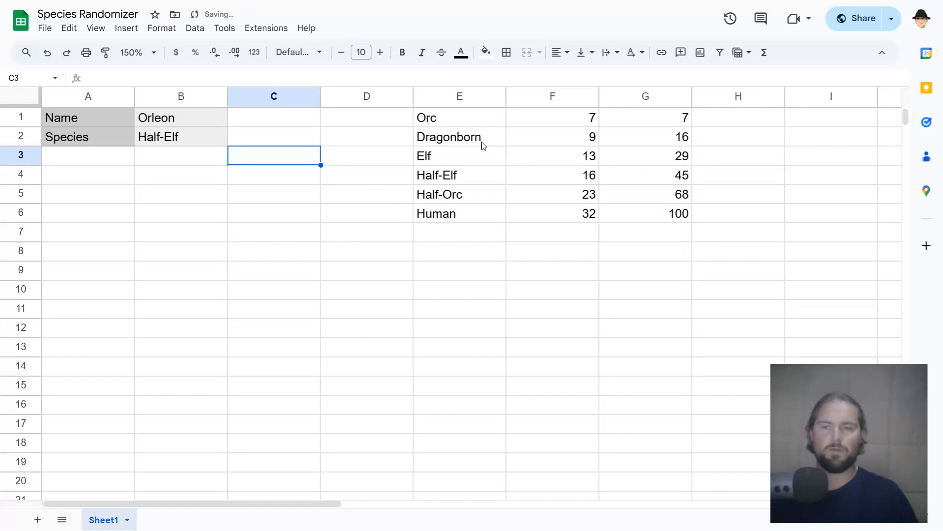
key(Delete)
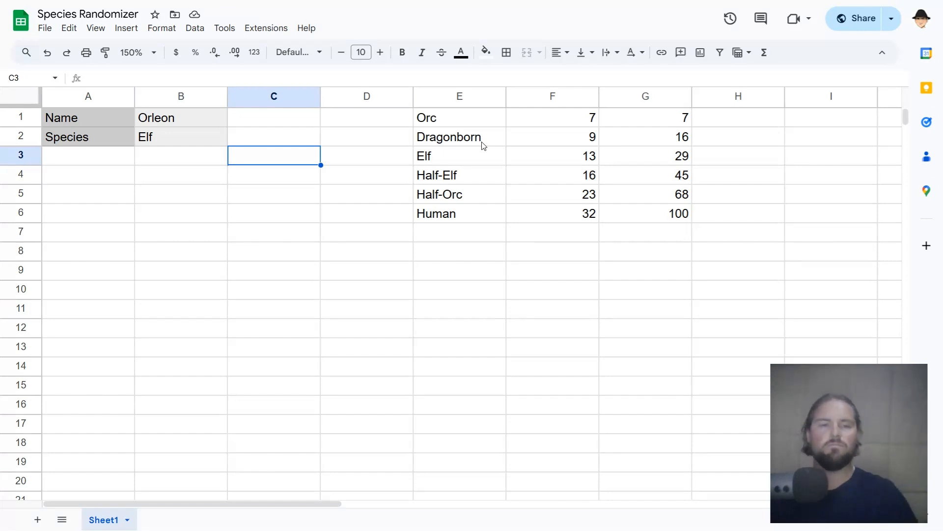
- Review entries in the species weight table and inspect the formula in B2 without editing it
click(611, 118)
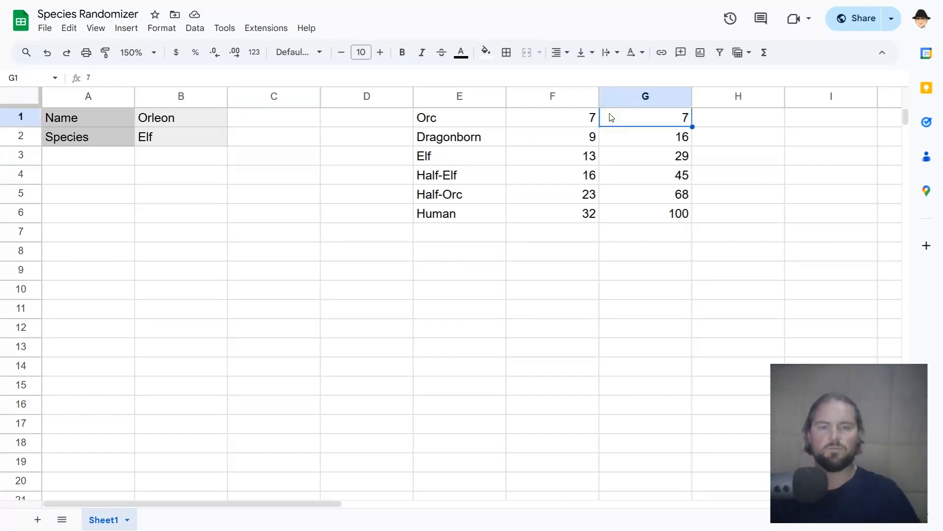
click(457, 160)
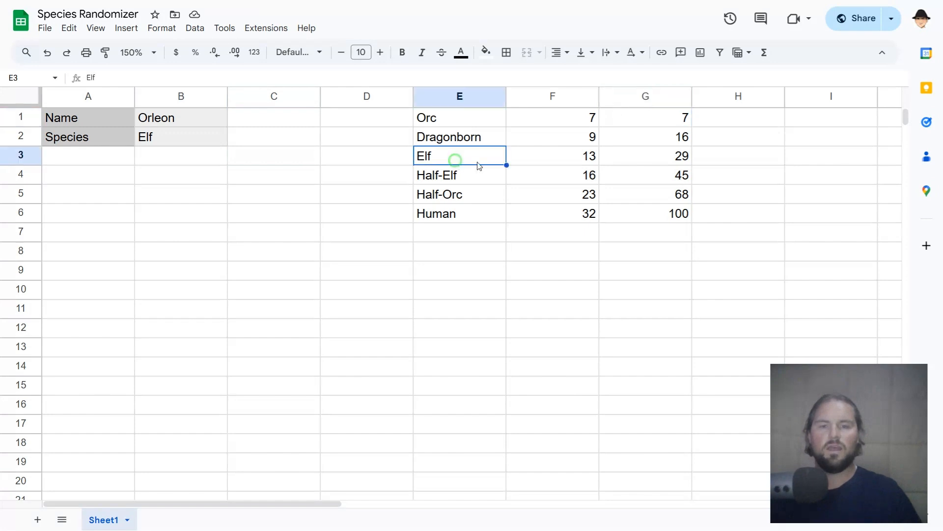
click(553, 164)
click(538, 176)
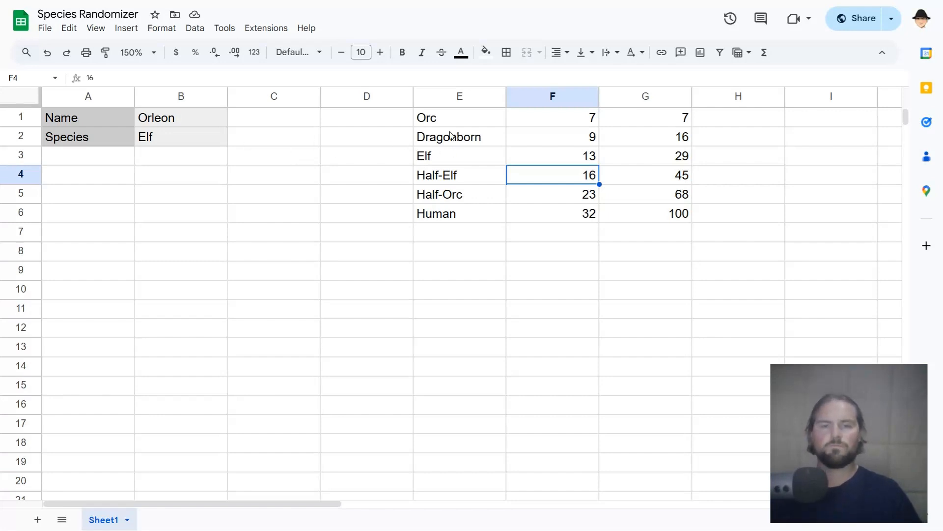
click(202, 132)
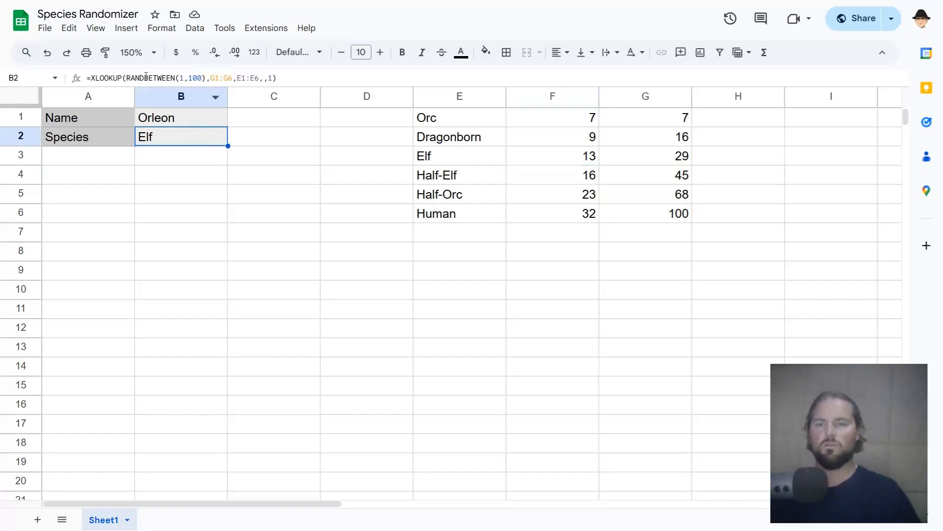
click(187, 77)
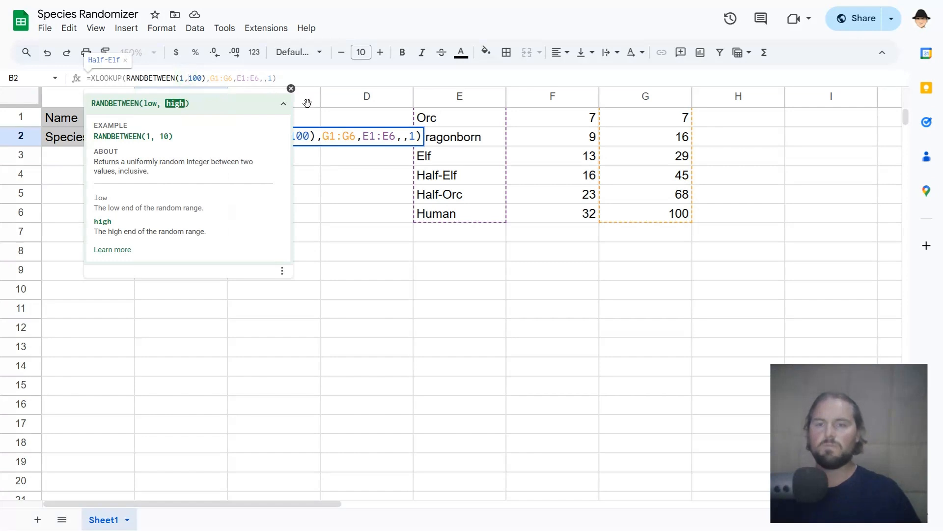
key(Escape)
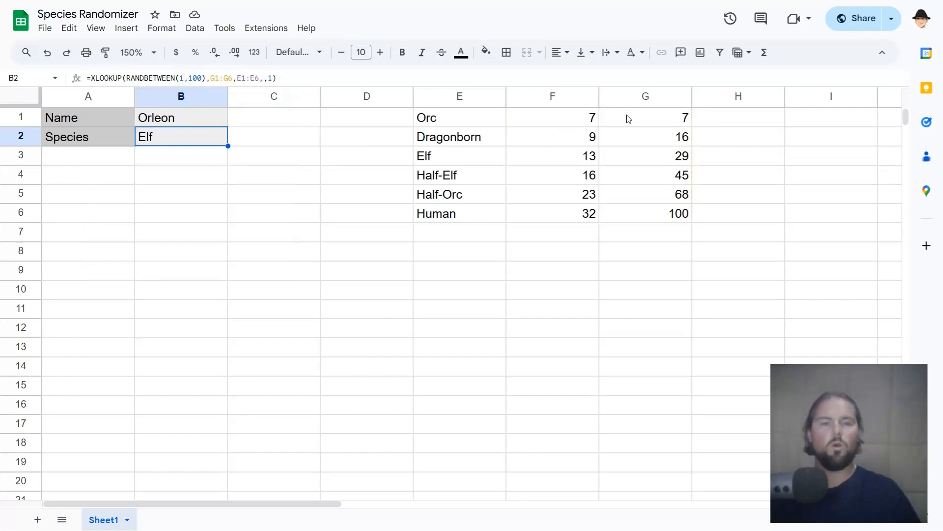
- Compare the cumulative values in G1:G6 with the individual species weights in F1:F6
drag(626, 120, 637, 216)
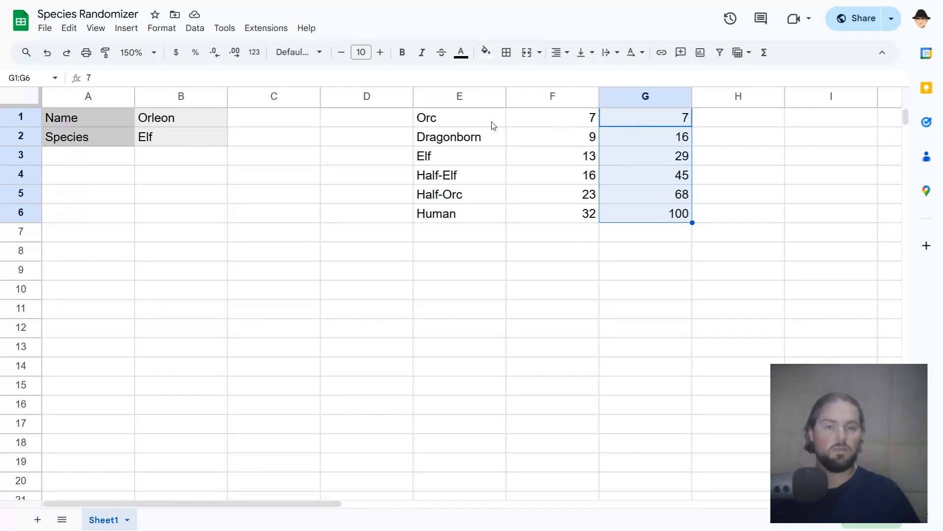
drag(524, 120, 548, 212)
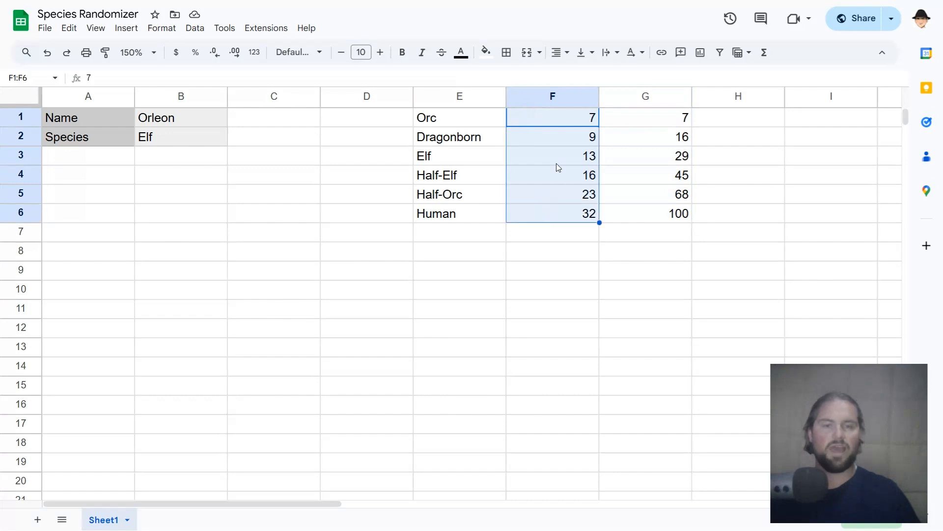
drag(453, 214, 523, 212)
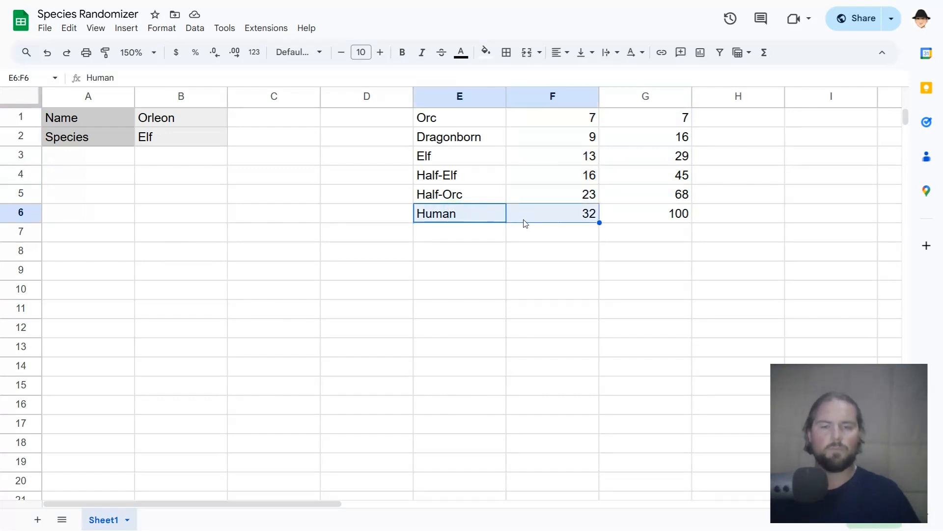
mouse_move(559, 201)
mouse_down()
mouse_move(565, 194)
mouse_move(568, 212)
mouse_up()
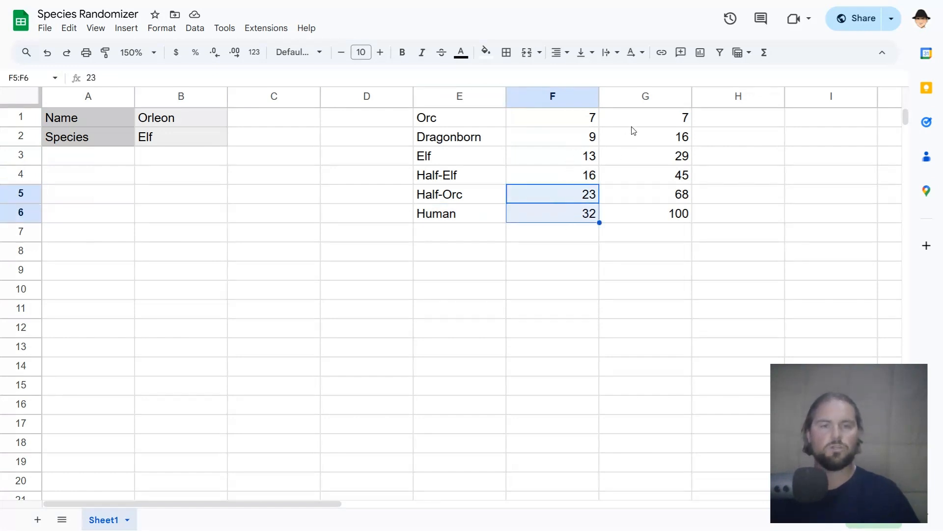
drag(634, 117, 639, 137)
drag(641, 200, 640, 214)
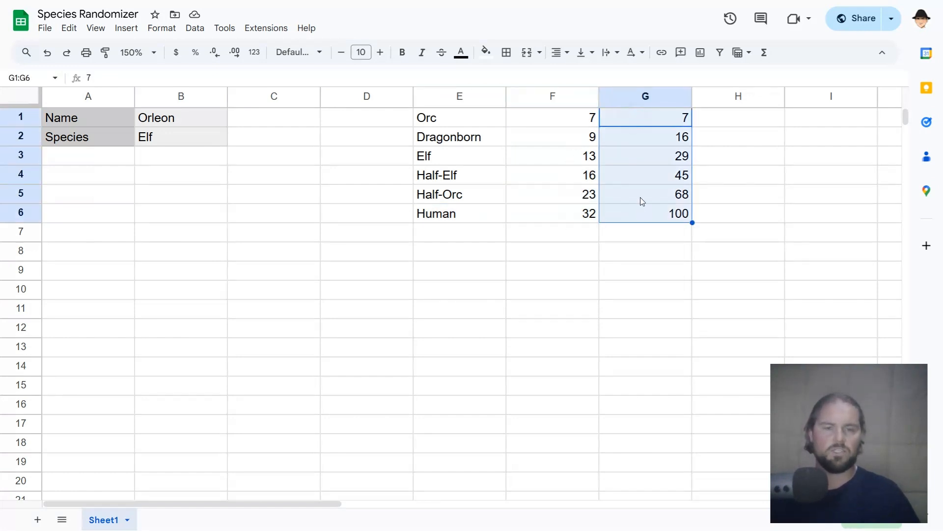
- Try a regular copy and paste of the cumulative cells G1:G6 over the weights starting at F1
click(638, 124)
click(641, 121)
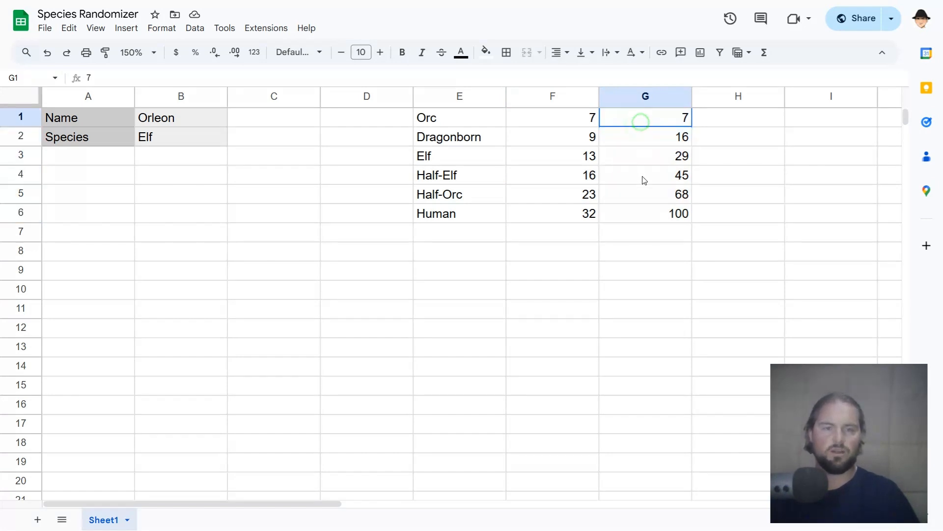
drag(644, 180, 642, 210)
key(ctrl+c)
click(565, 118)
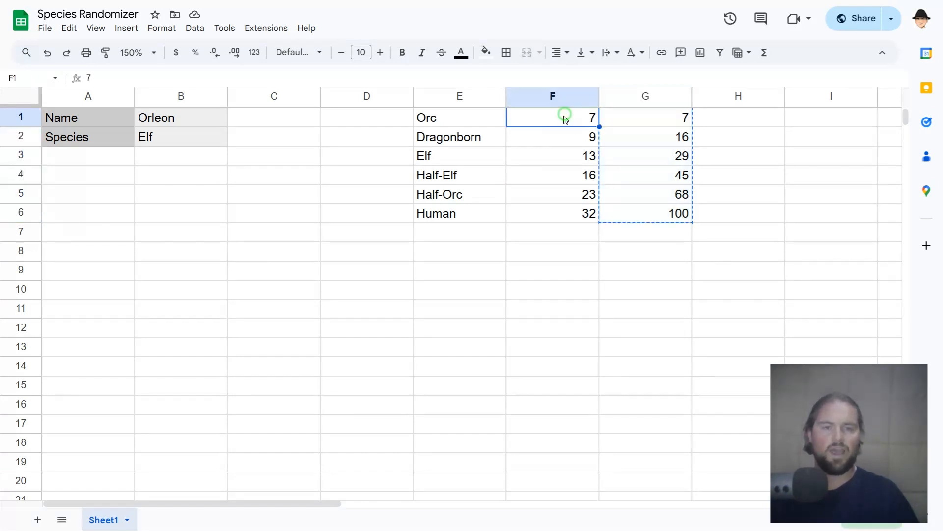
key(ctrl+v)
key(ctrl+z)
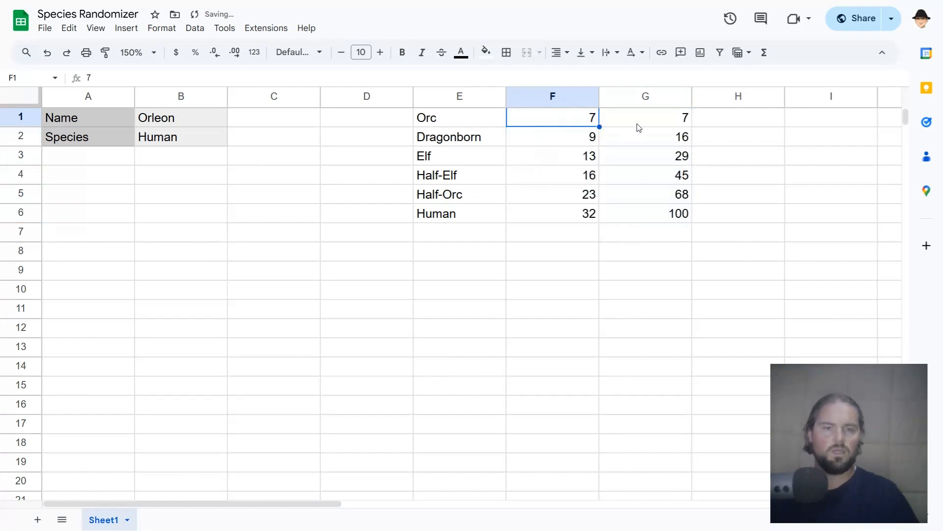
- Overwrite the weights in F1:F6 with the cumulative numbers from G1:G6 as values only, and clear G1:G6
drag(639, 123, 655, 212)
key(ctrl+c)
click(573, 123)
key(ctrl+shift+v)
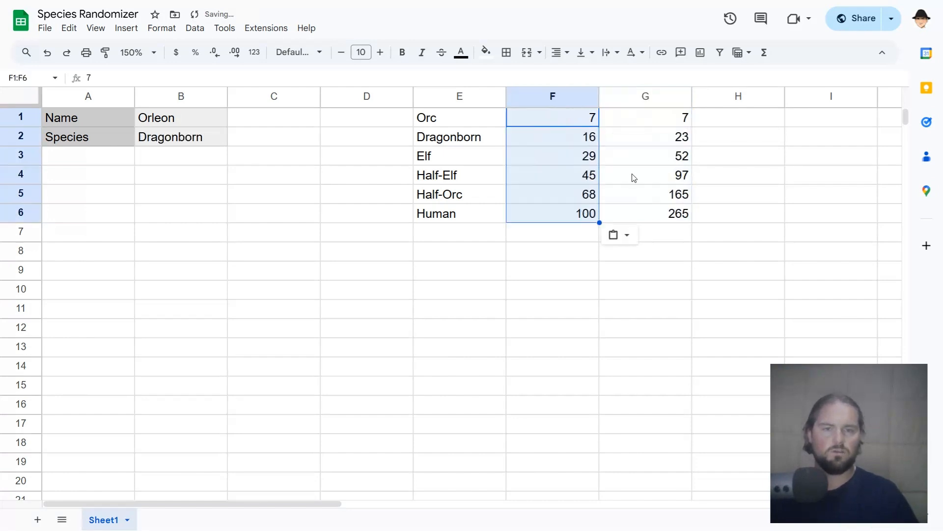
drag(633, 123, 647, 213)
key(Delete)
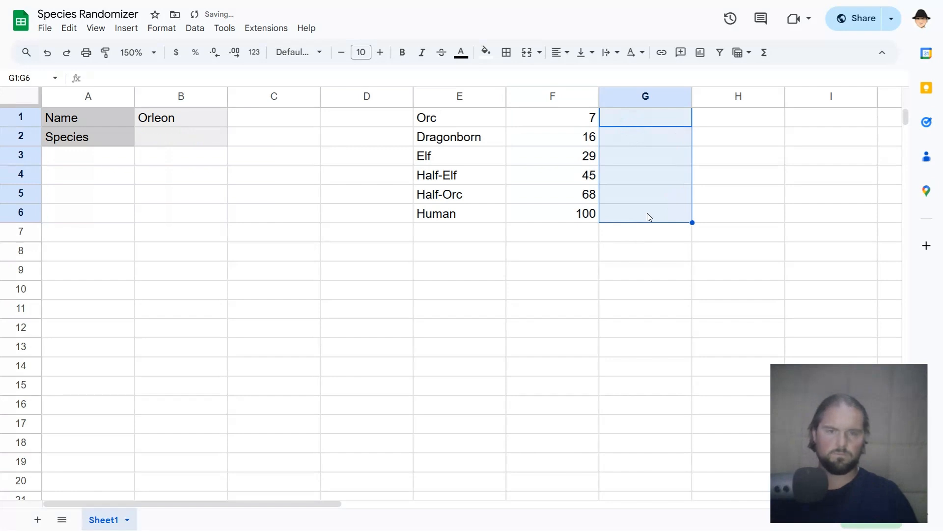
- Move the species and weight table from E1:F6 to the block starting at A5
key(Left)
key(Left)
key(ctrl+shift+Down)
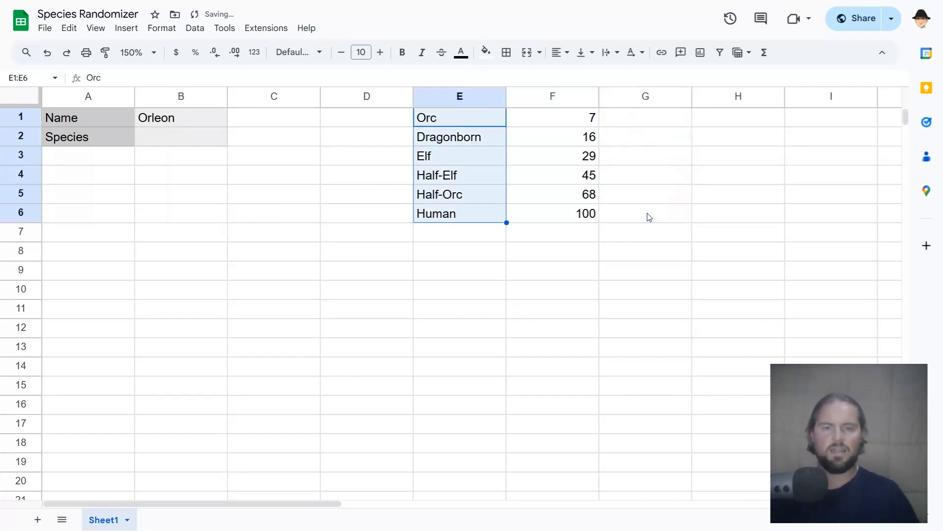
key(shift+Right)
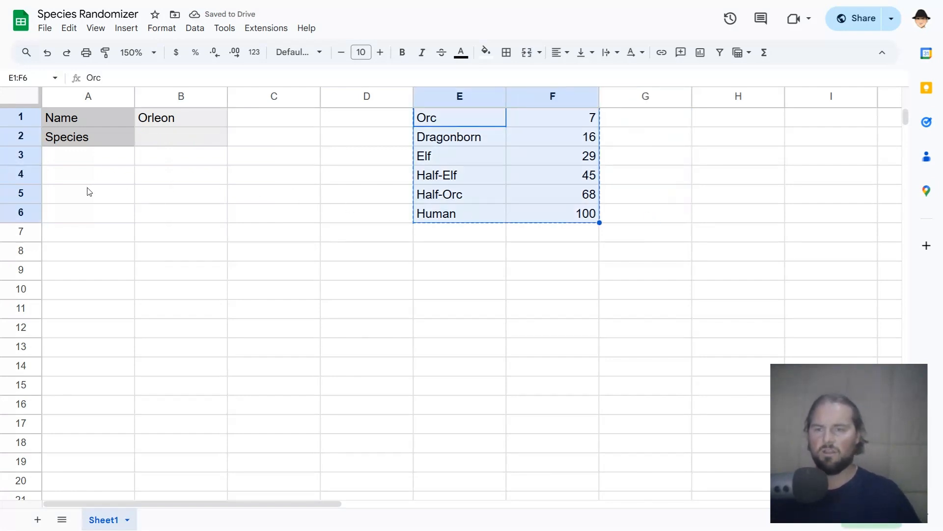
click(86, 195)
key(ctrl+v)
- Add the headers SPECIES and WEIGHT in A4 and B4, directly above the species table
key(Up)
text(SPECIDE)
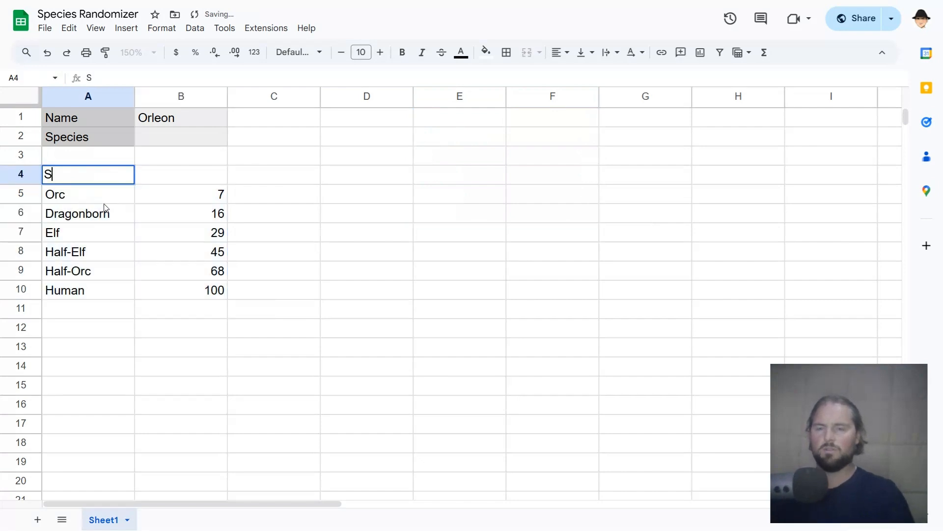
key(BackSpace)
key(BackSpace)
text(ES)
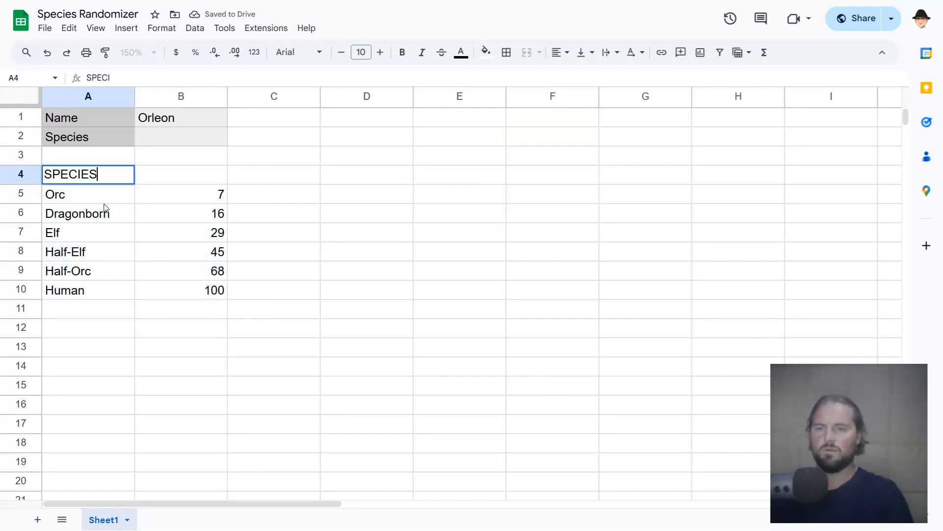
key(Tab)
text(WEIGHT)
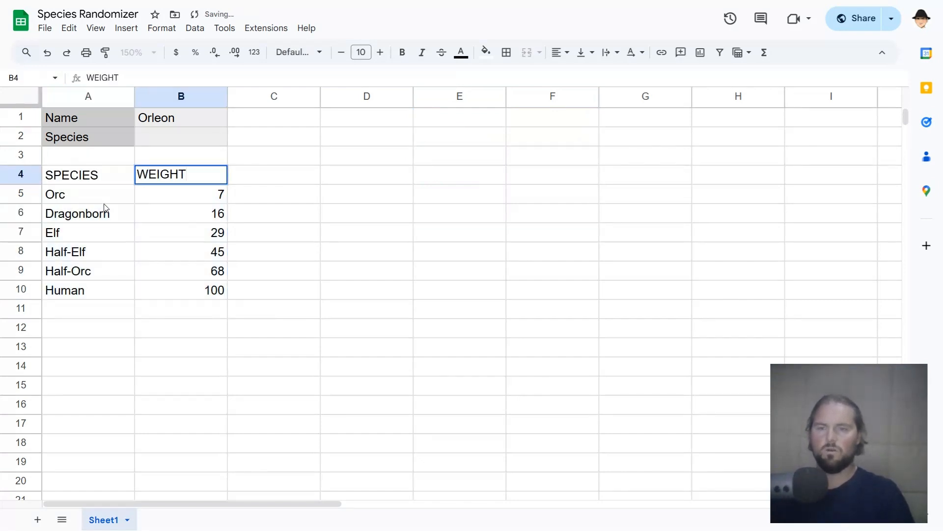
- Apply the default grey alternating colors style with a header row to the species table A4:B10
key(Left)
key(ctrl+a)
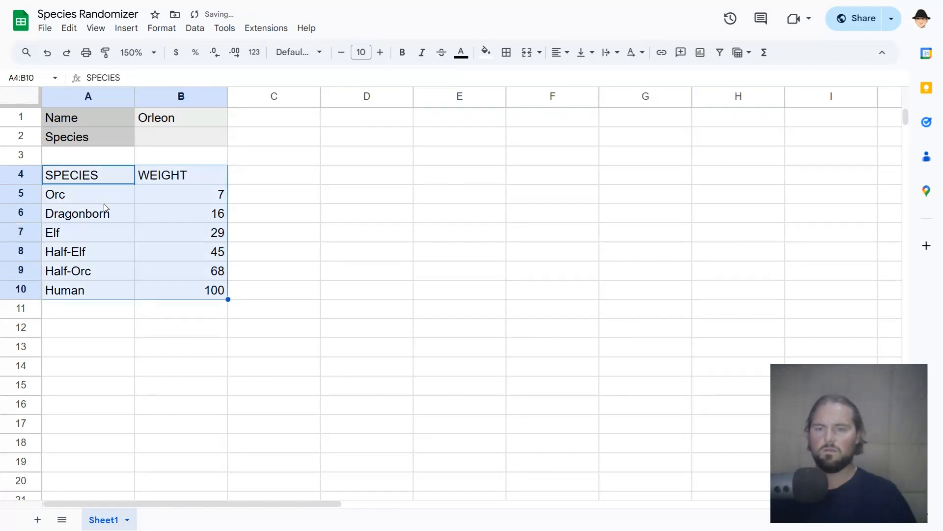
click(167, 27)
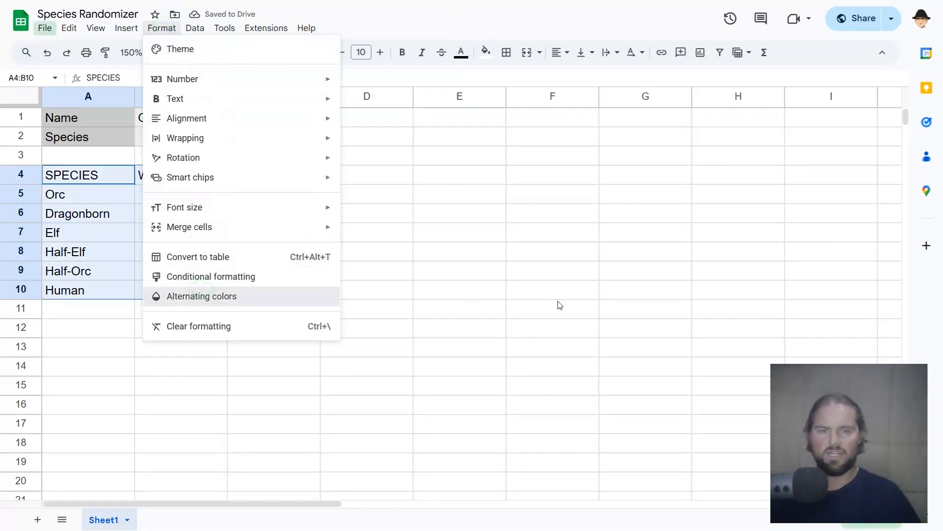
click(853, 238)
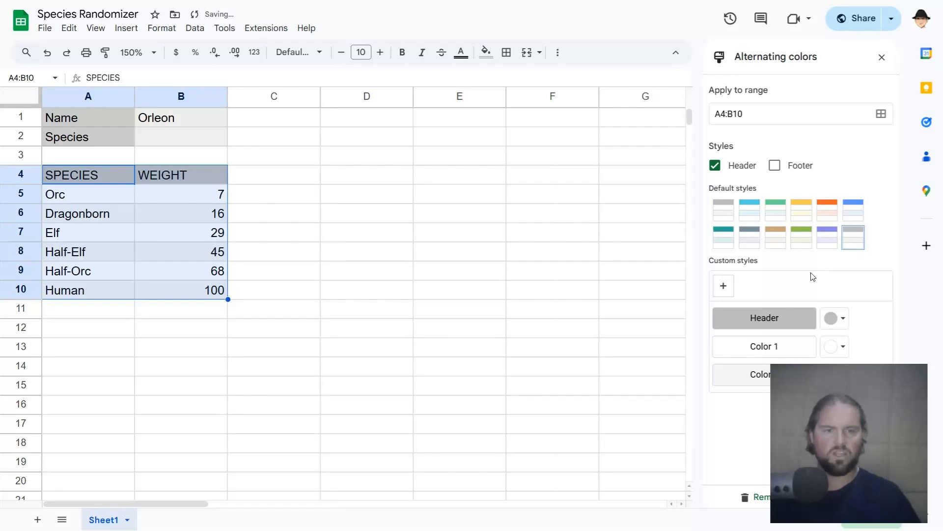
click(882, 57)
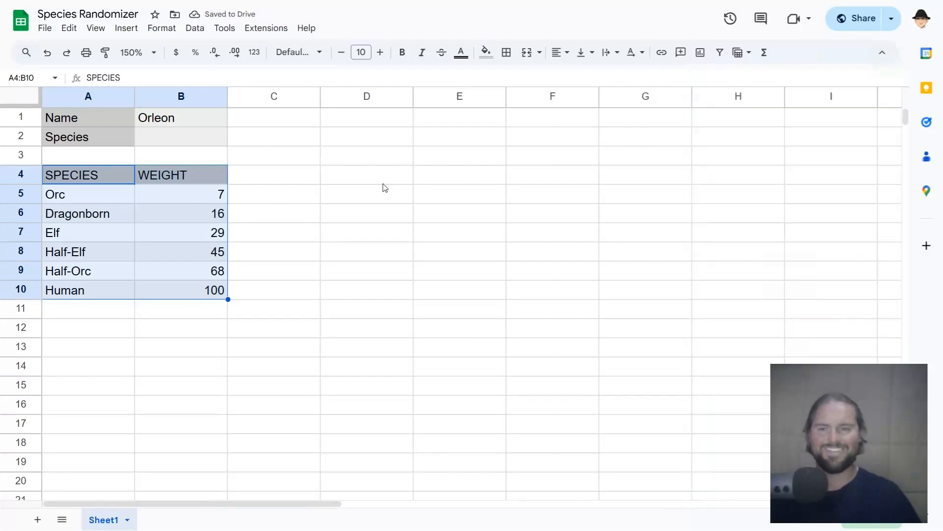
click(309, 189)
- Change the lookup range of the XLOOKUP formula in the Species cell B2 to B5:B10
click(158, 140)
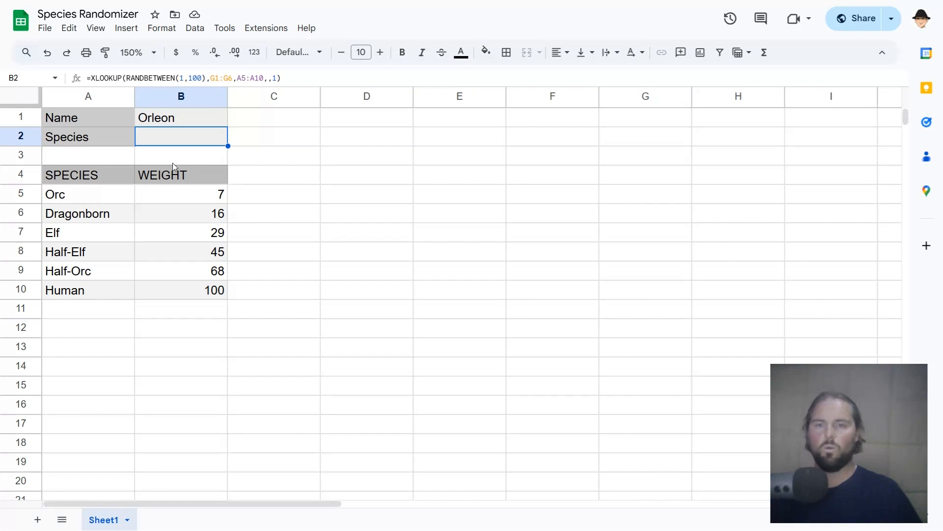
click(217, 81)
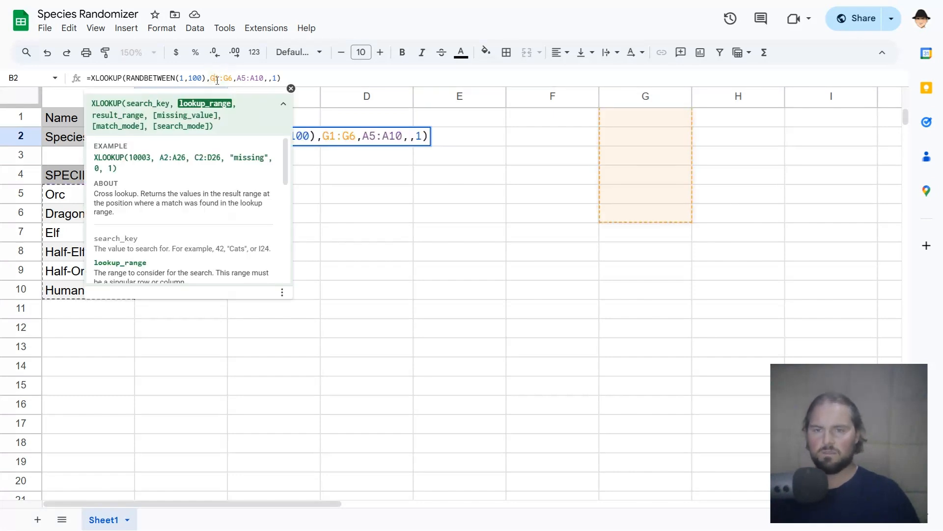
key(BackSpace)
key(shift+Right)
key(shift+Right)
key(shift+Right)
key(shift+Right)
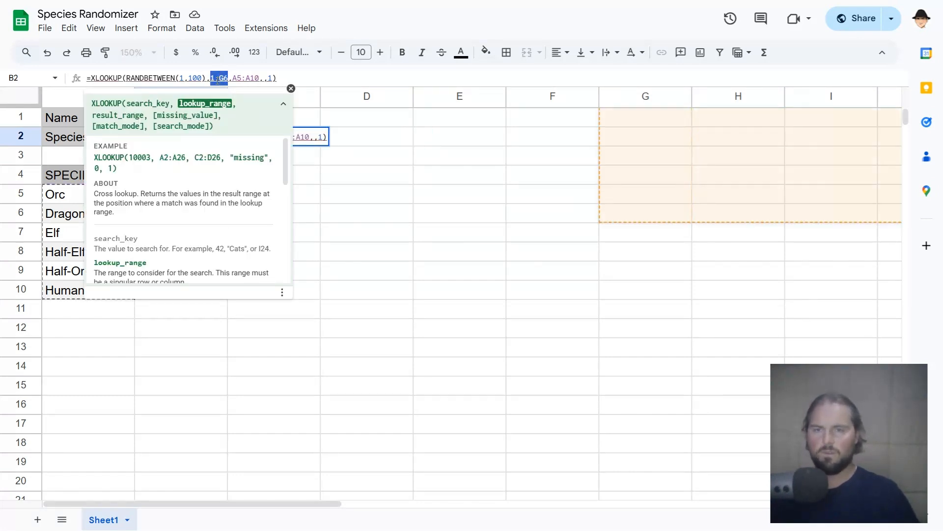
text(B5:B10)
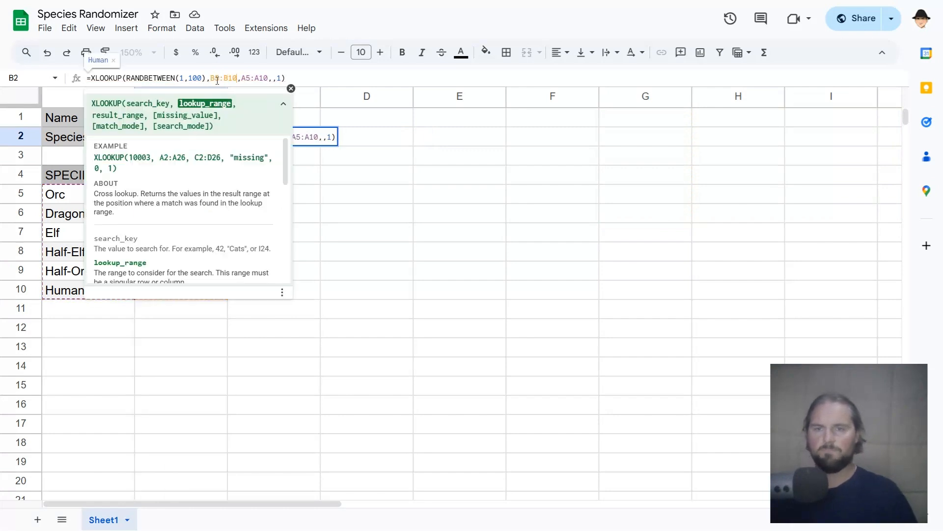
key(Return)
key(Up)
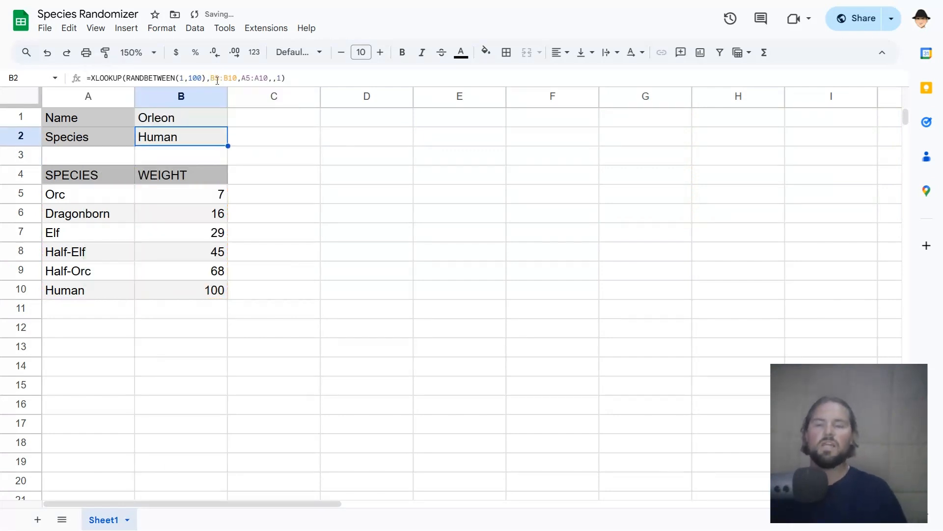